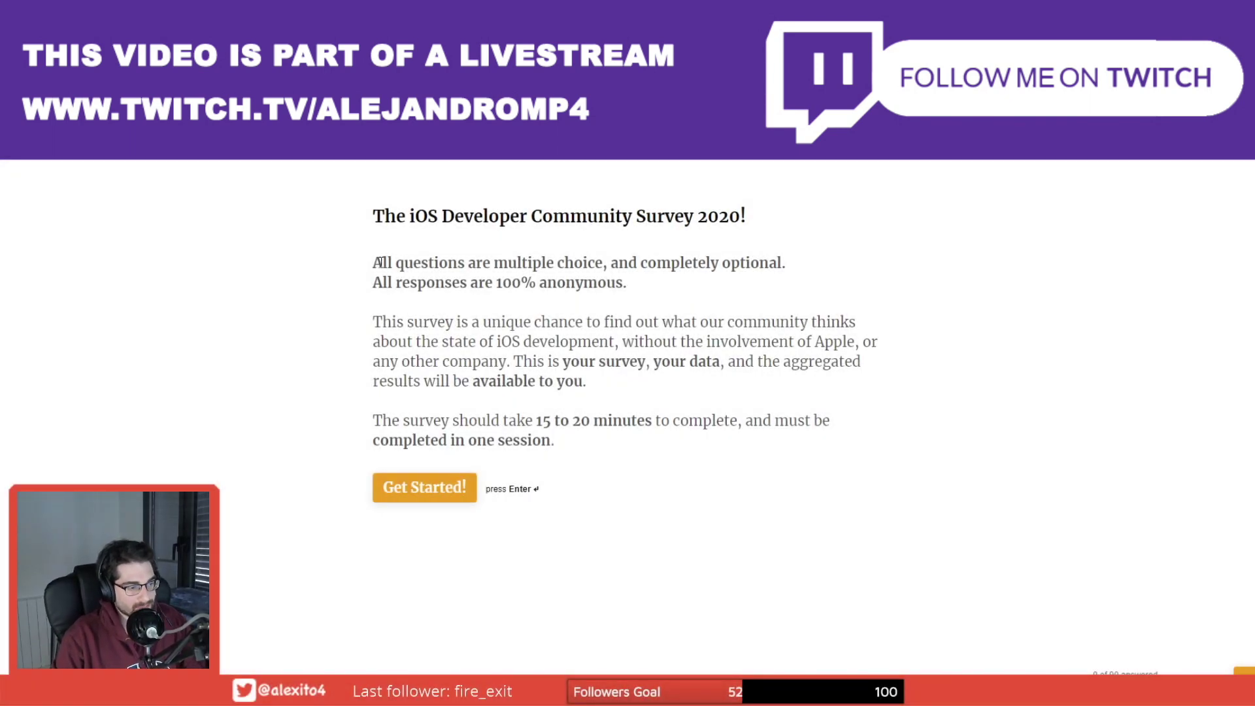
Reset the page zoom, start the iOS Developer Community Survey 2020, and continue into the Apple Platform Development section.
{"action": "left_click_drag", "start_coordinate": [373, 421], "coordinate": [559, 429]}
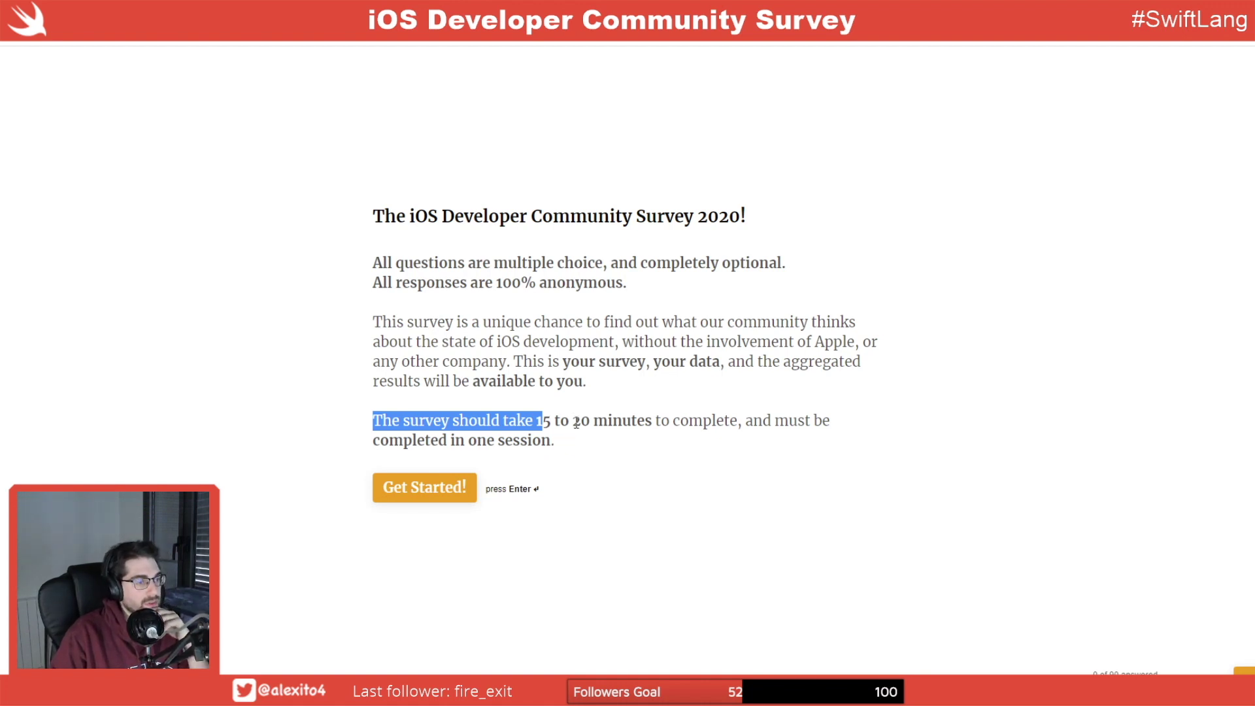
{"action": "key", "text": "ctrl+0"}
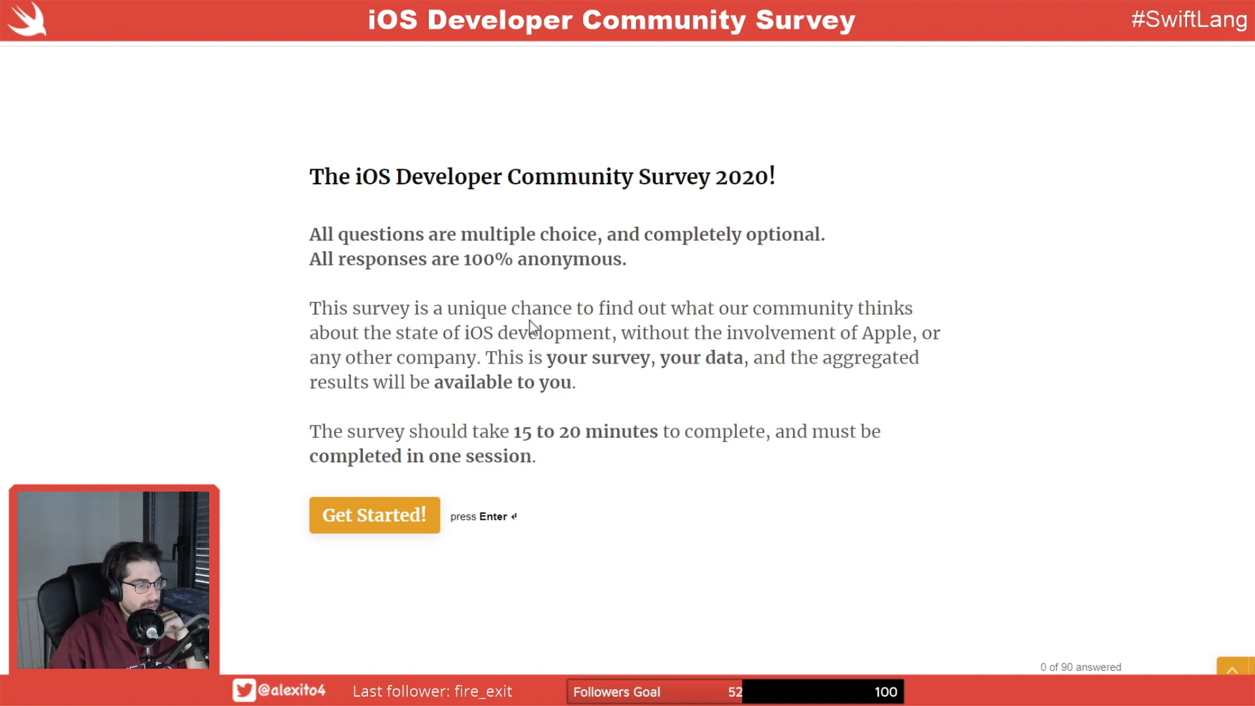
{"action": "left_click_drag", "start_coordinate": [607, 332], "coordinate": [597, 308]}
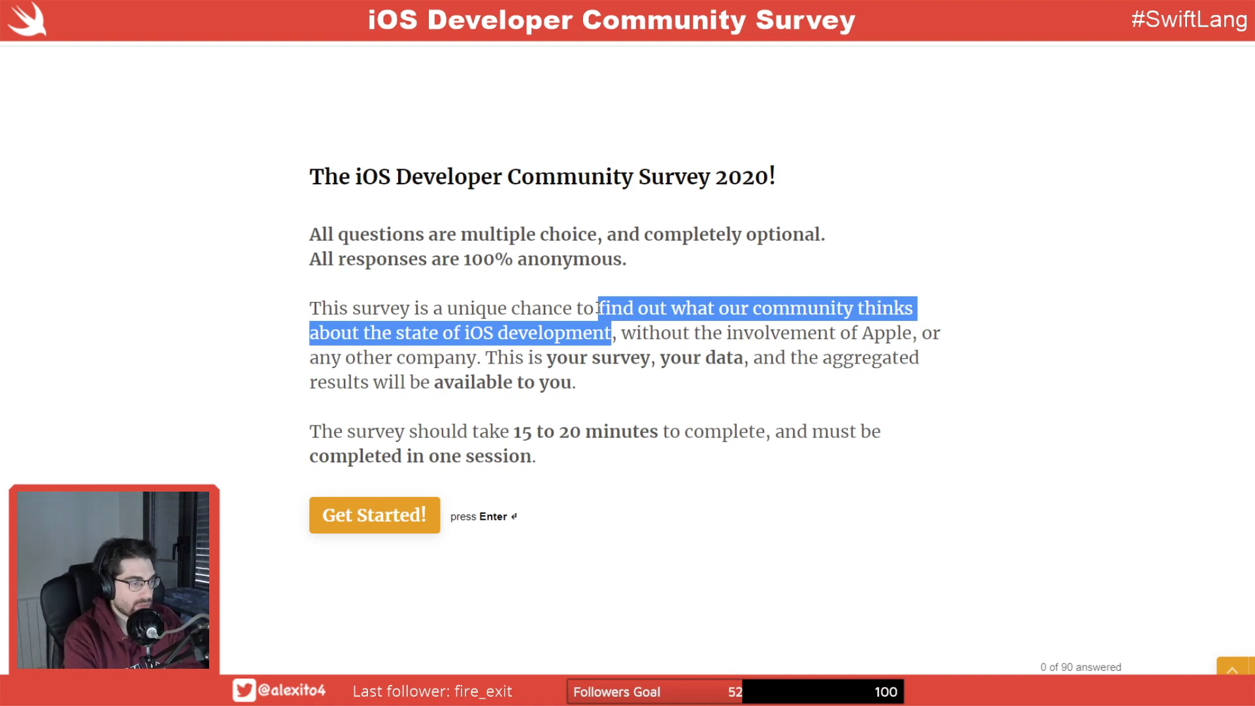
{"action": "left_click", "coordinate": [532, 582]}
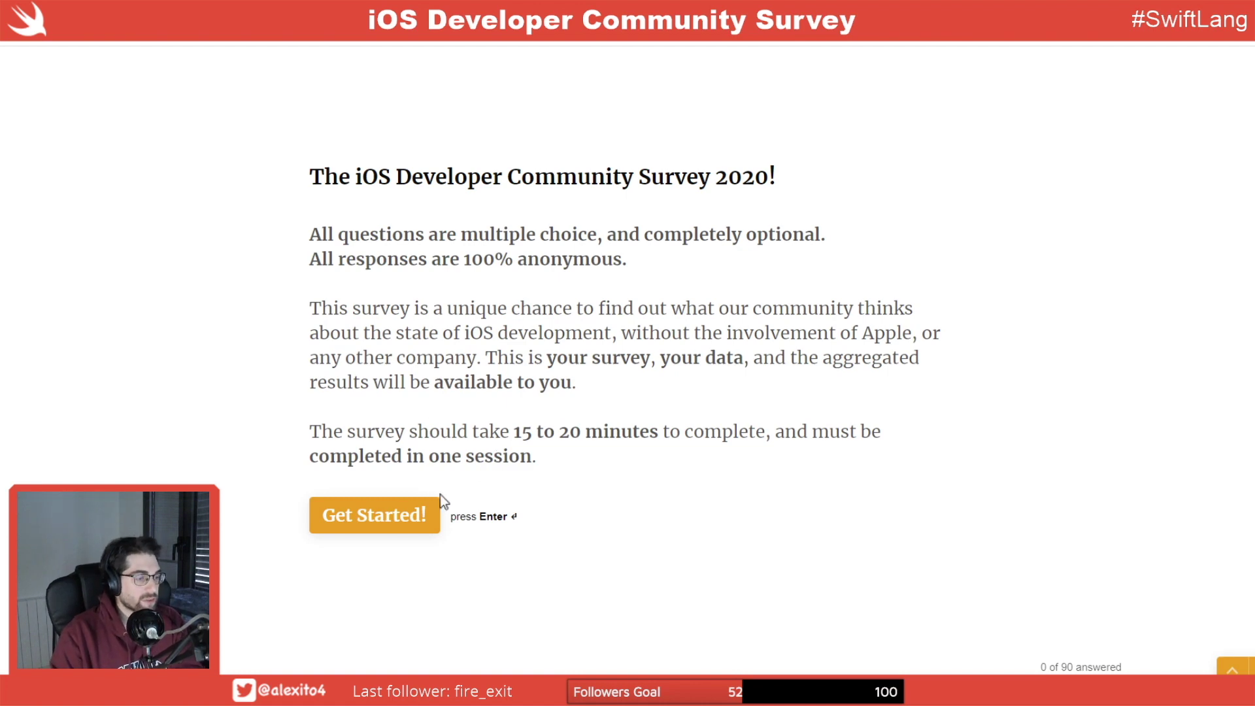
{"action": "left_click", "coordinate": [406, 521]}
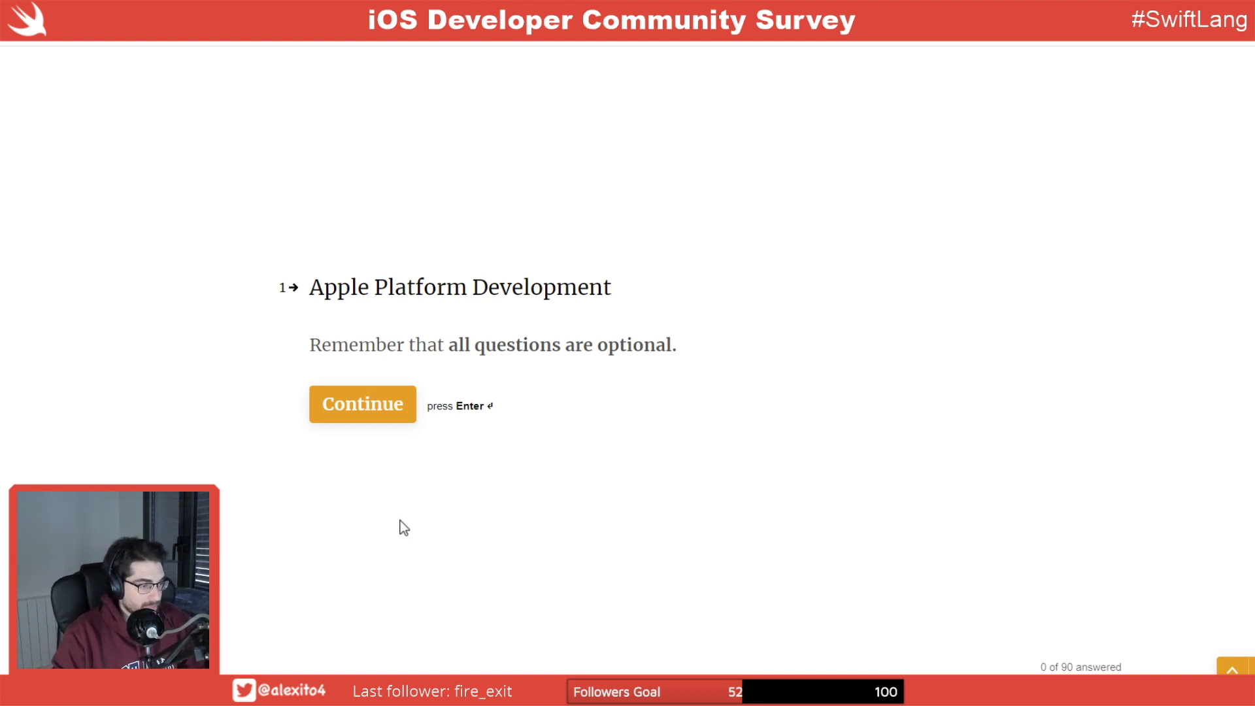
{"action": "key", "text": "Return"}
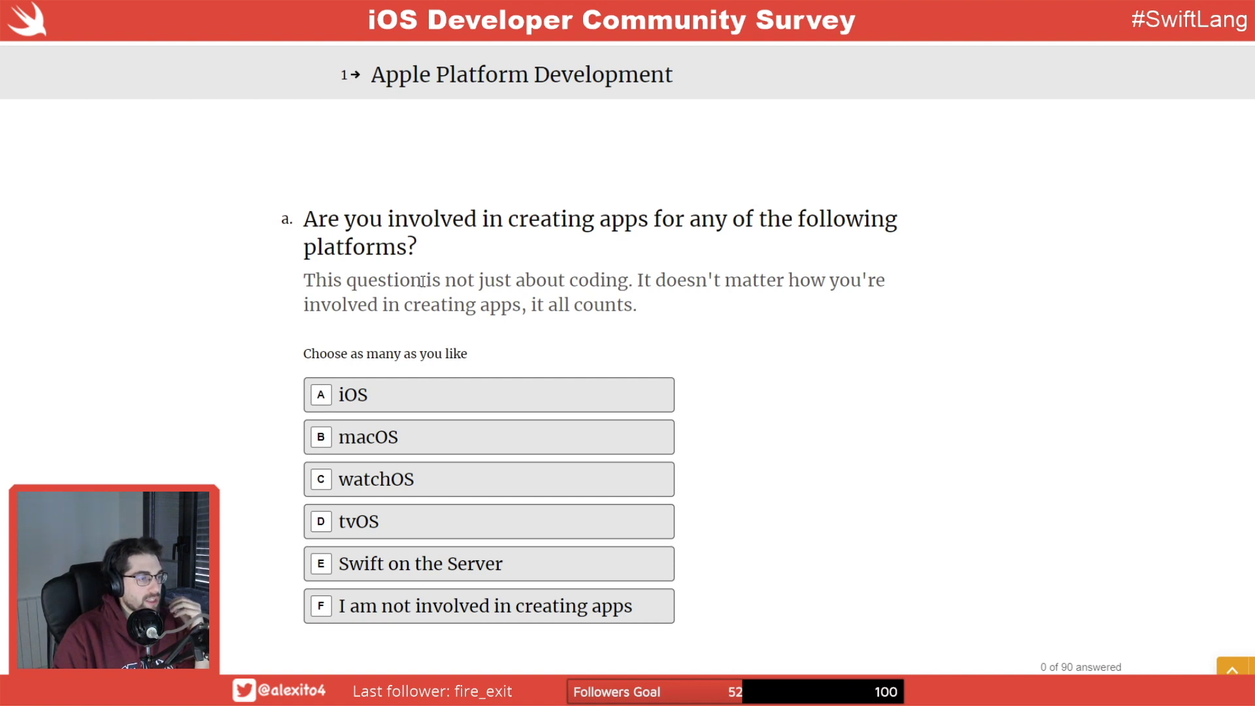
Answer the app platforms question with iOS and macOS and submit it.
{"action": "mouse_move", "coordinate": [637, 280]}
{"action": "left_mouse_down"}
{"action": "mouse_move", "coordinate": [686, 280]}
{"action": "mouse_move", "coordinate": [523, 286]}
{"action": "mouse_move", "coordinate": [449, 305]}
{"action": "mouse_move", "coordinate": [626, 296]}
{"action": "left_mouse_up"}
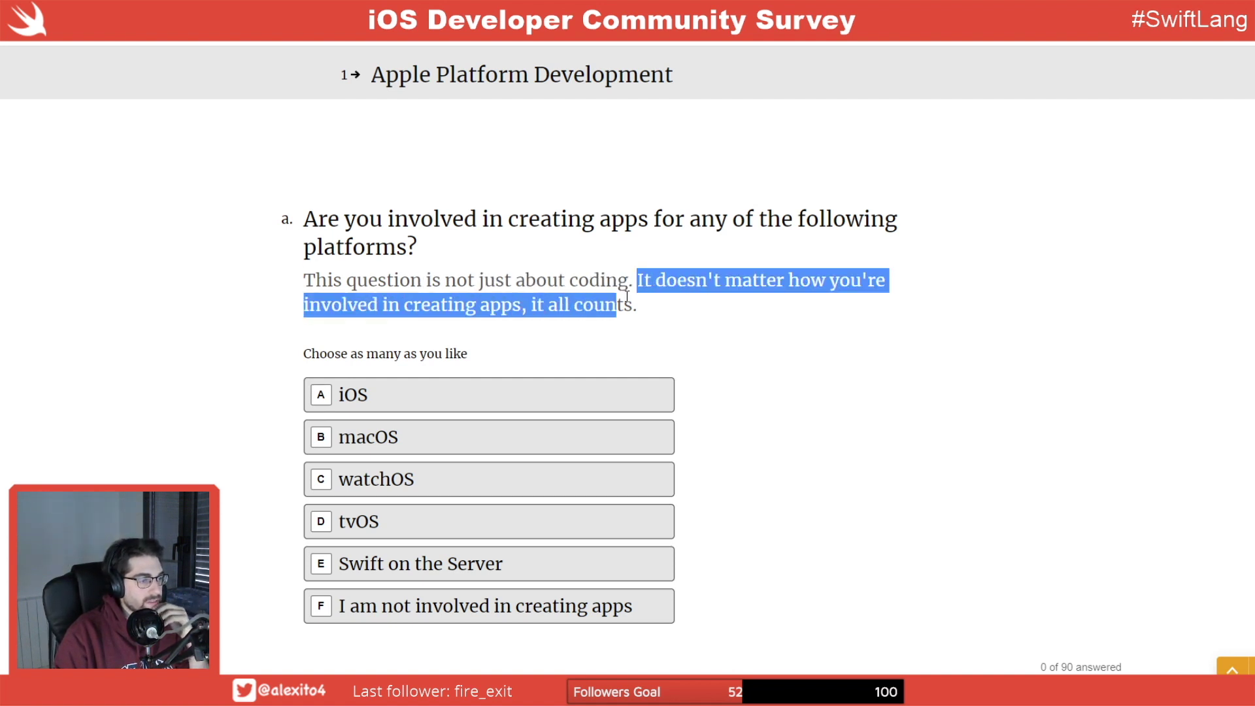
{"action": "left_click", "coordinate": [398, 408]}
{"action": "left_click", "coordinate": [474, 456]}
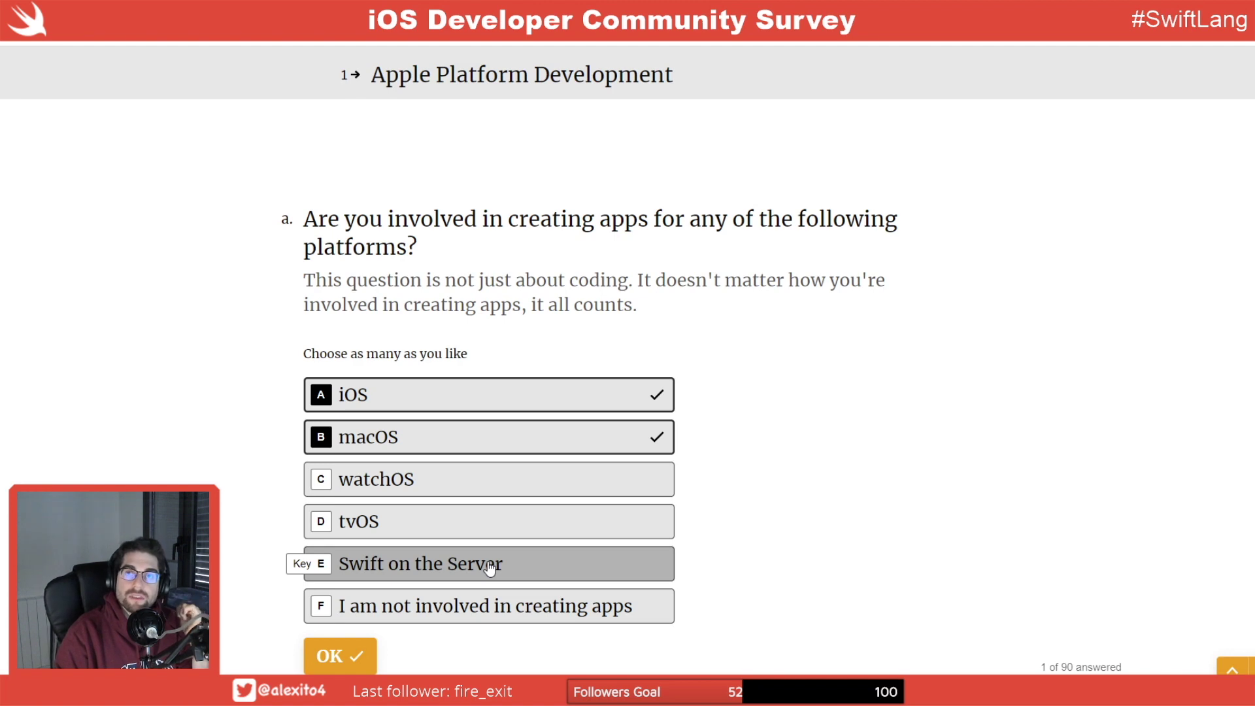
{"action": "left_click", "coordinate": [350, 654]}
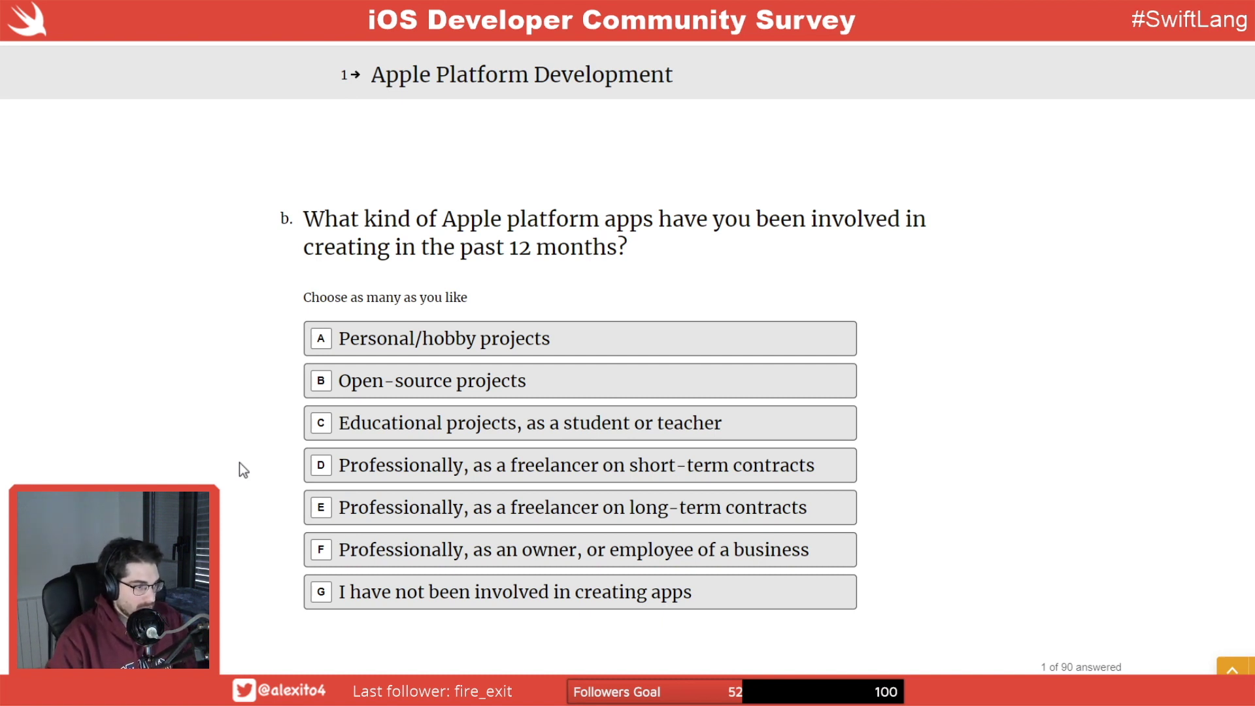
Answer the kinds of apps question with personal/hobby projects, open-source projects, and professional work as an owner or employee, and submit it.
{"action": "key", "text": "a"}
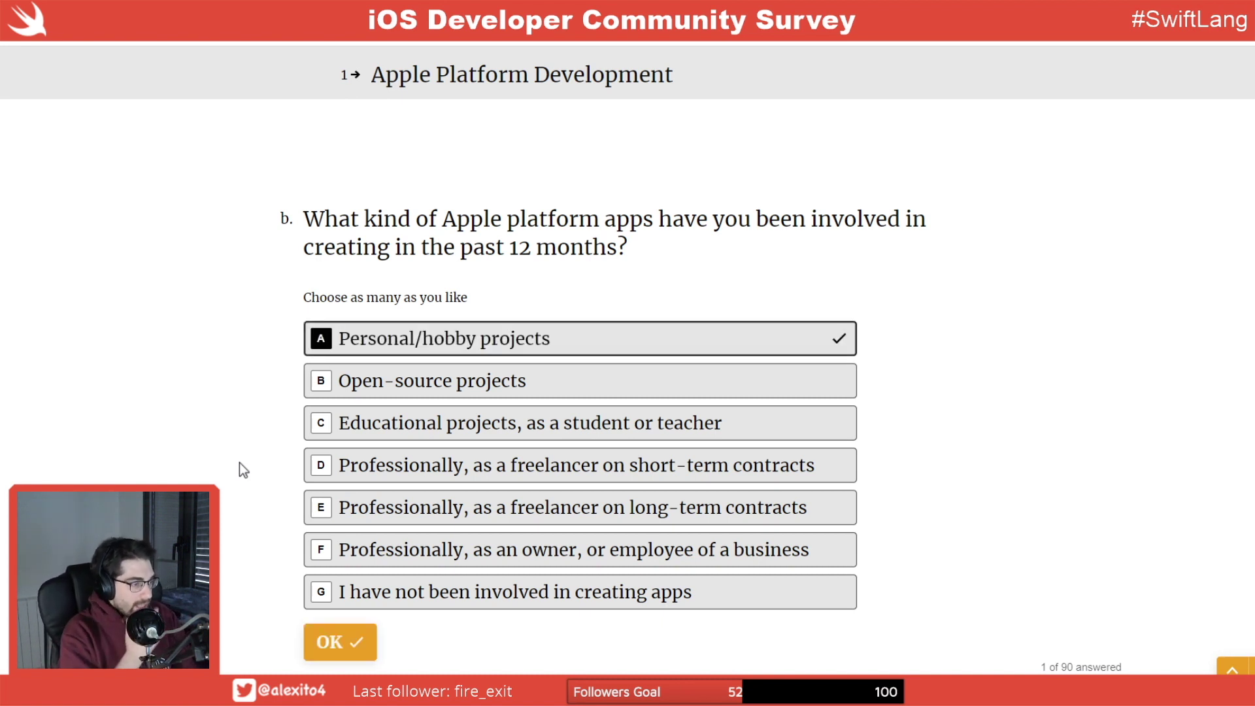
{"action": "key", "text": "b"}
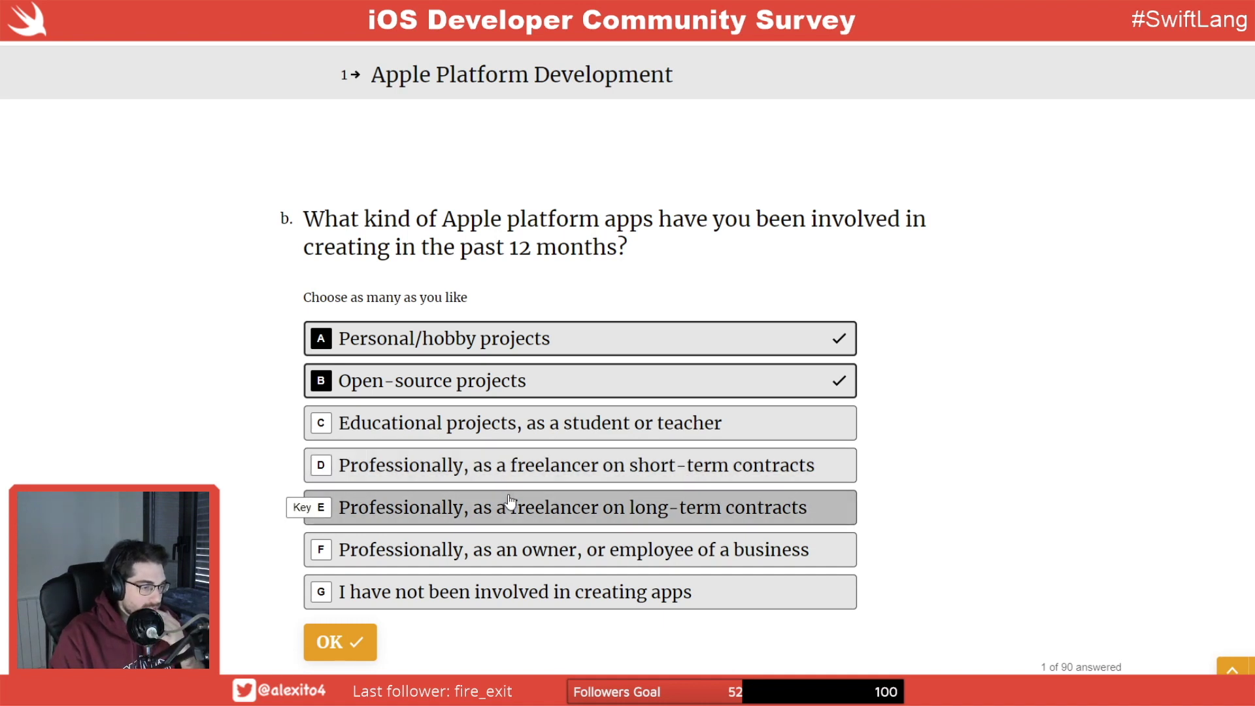
{"action": "left_click", "coordinate": [619, 556]}
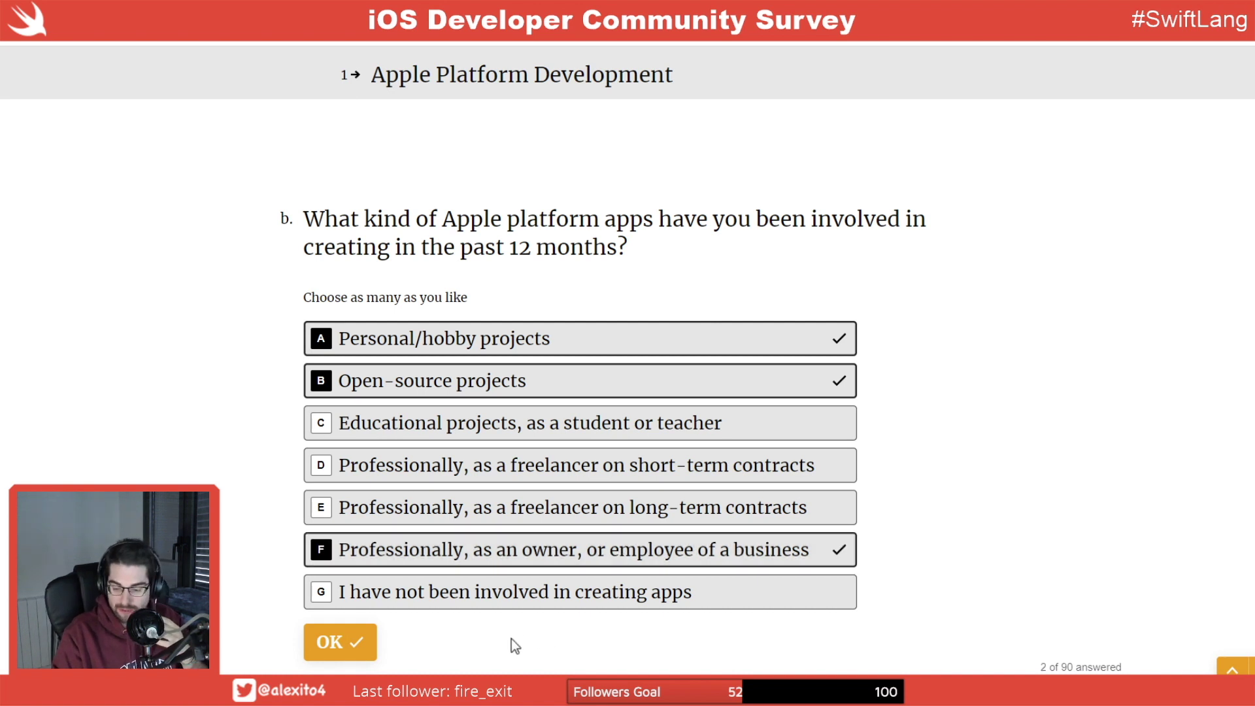
{"action": "left_click", "coordinate": [341, 642]}
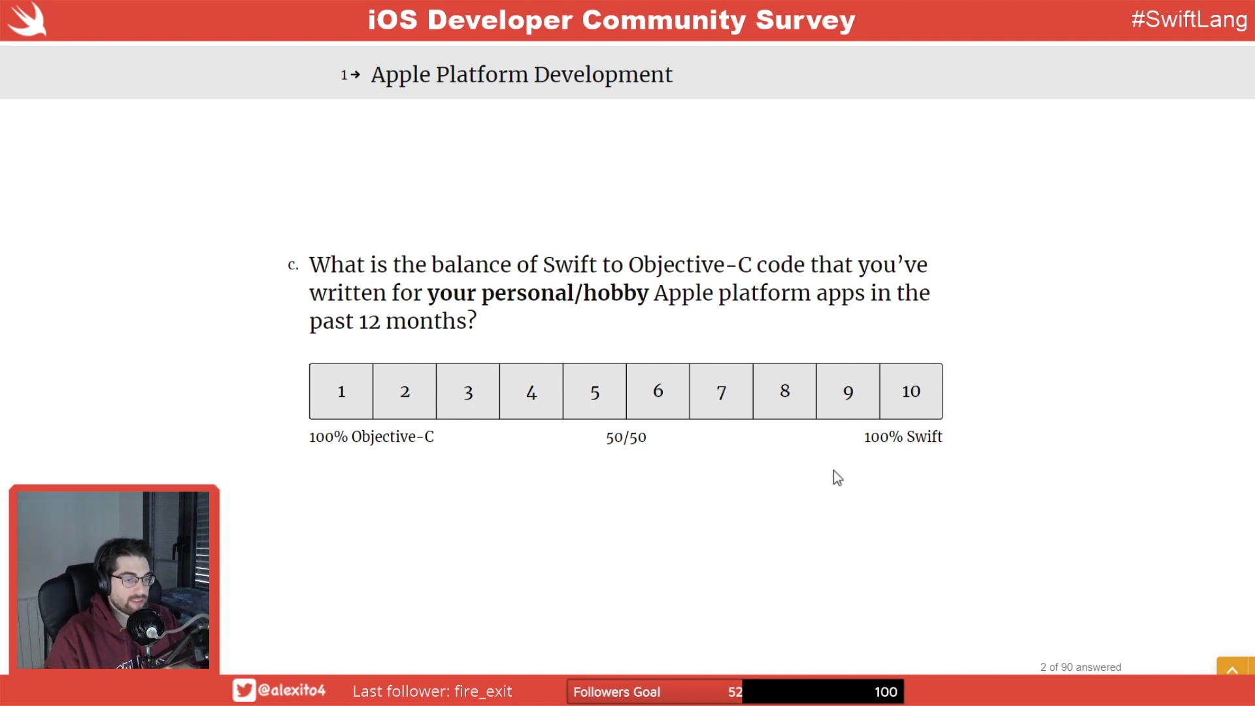
Rate the Swift/Objective-C balance 10 for personal and 8 for business apps, and the UIKit/SwiftUI balance 10 for personal and 2 for business.
{"action": "left_click", "coordinate": [899, 404]}
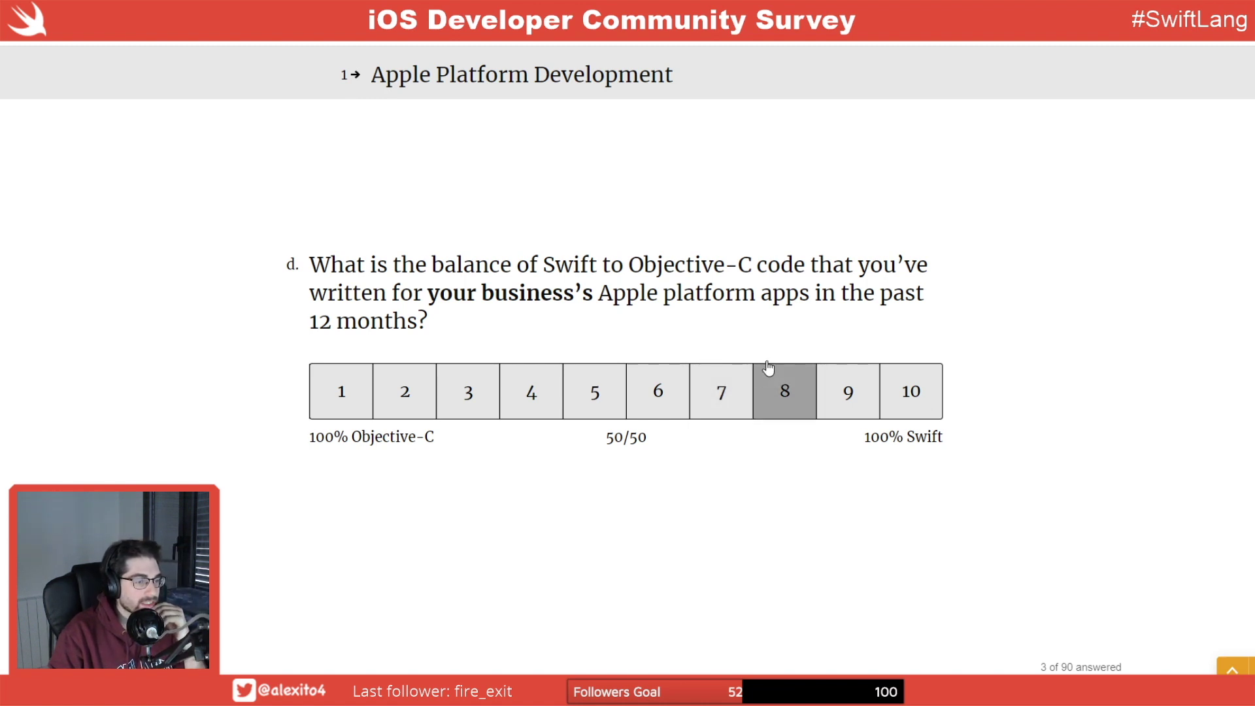
{"action": "left_click", "coordinate": [789, 395]}
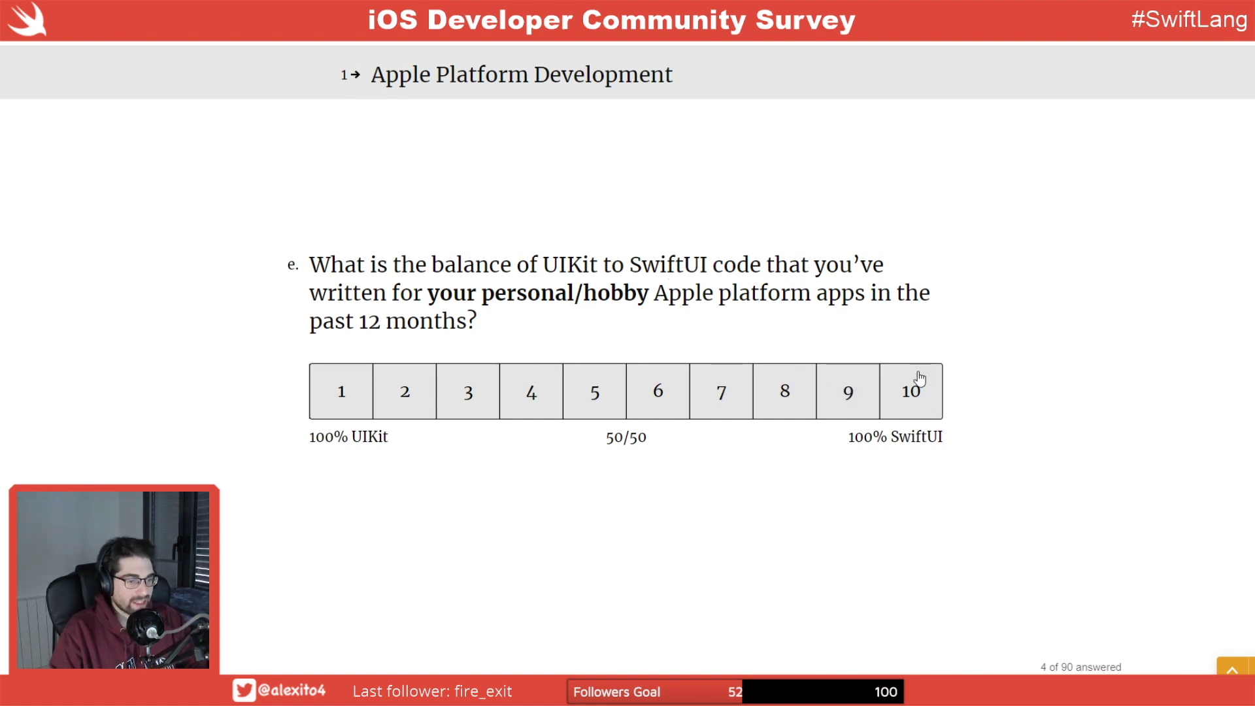
{"action": "left_click", "coordinate": [915, 401]}
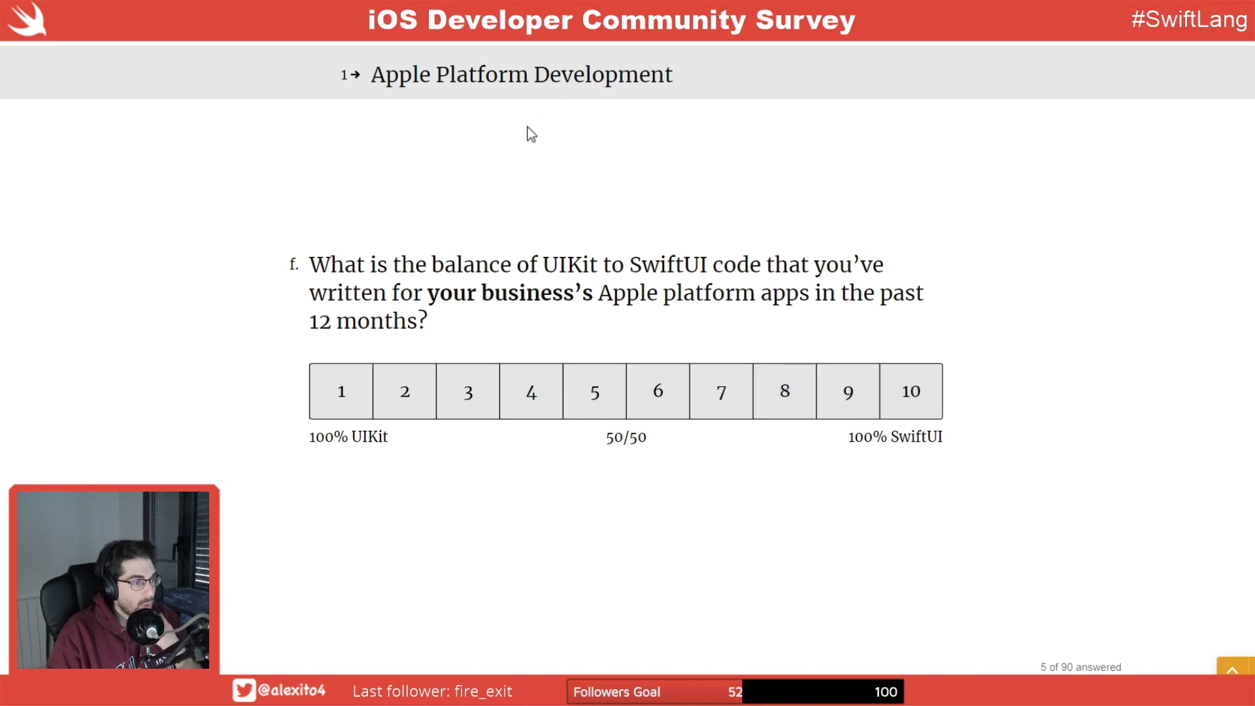
{"action": "left_click_drag", "start_coordinate": [406, 288], "coordinate": [520, 293]}
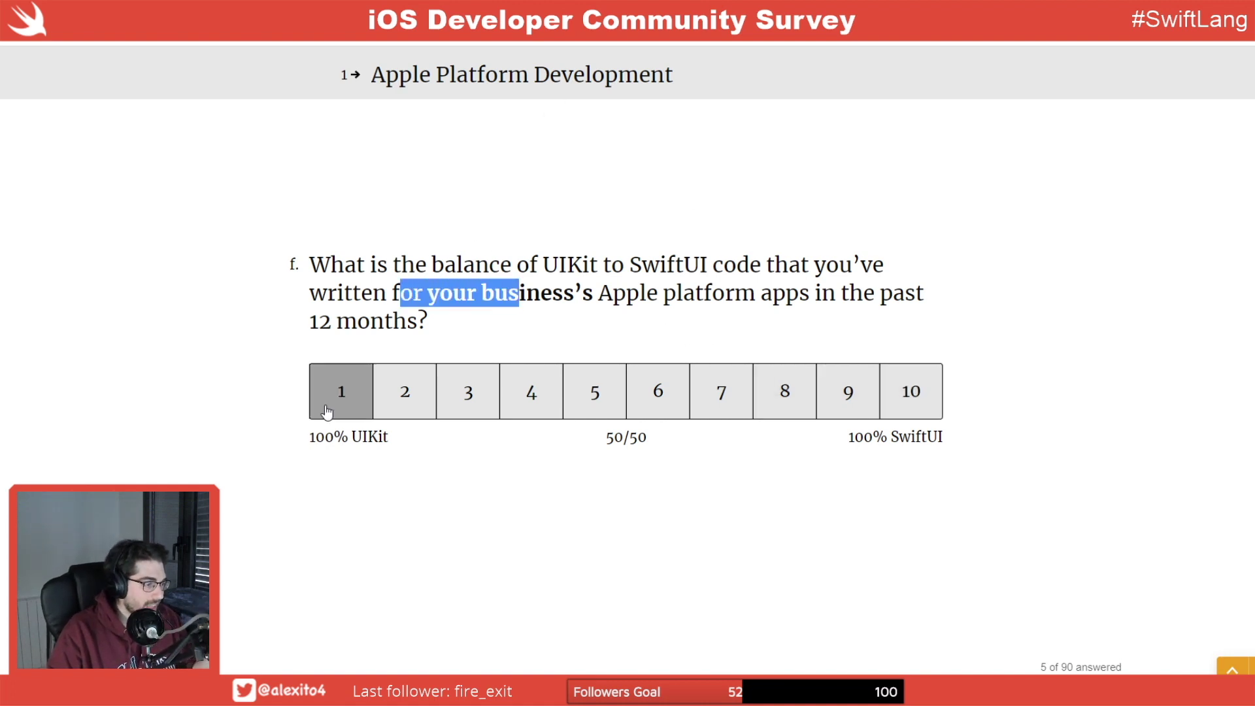
{"action": "left_click", "coordinate": [398, 397]}
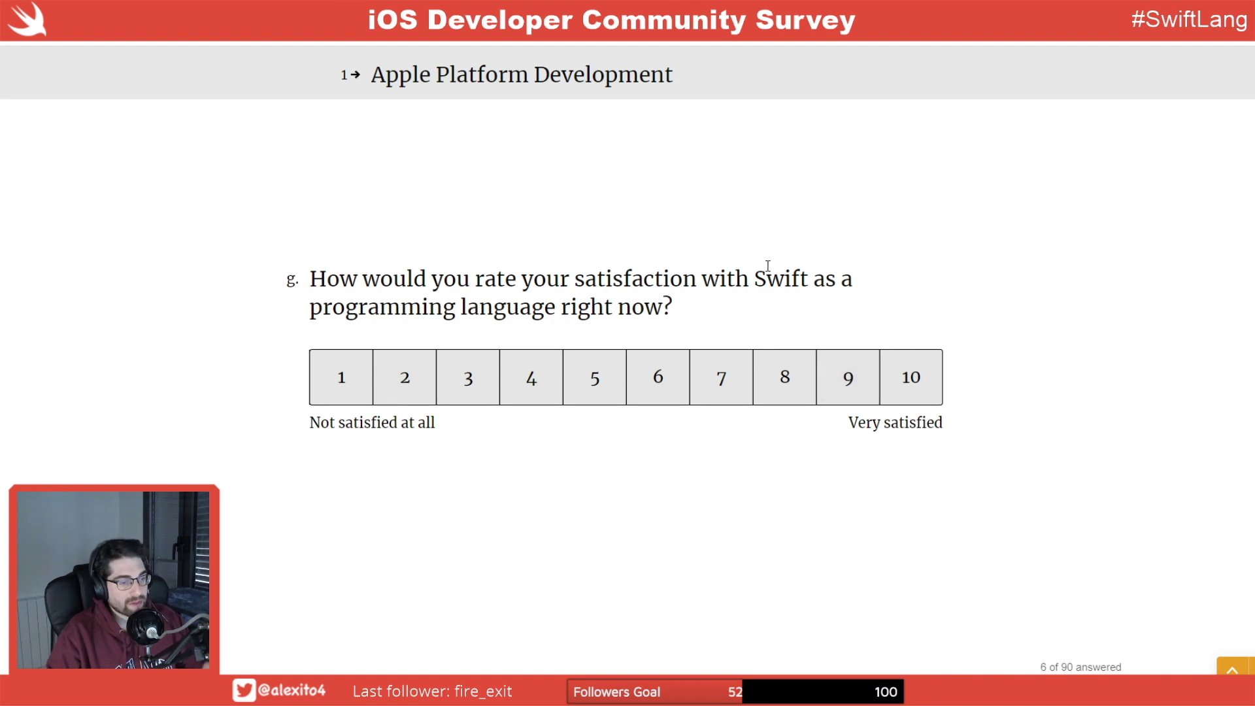
Rate the satisfaction with Swift as a programming language as 10.
{"action": "left_click_drag", "start_coordinate": [759, 280], "coordinate": [534, 297]}
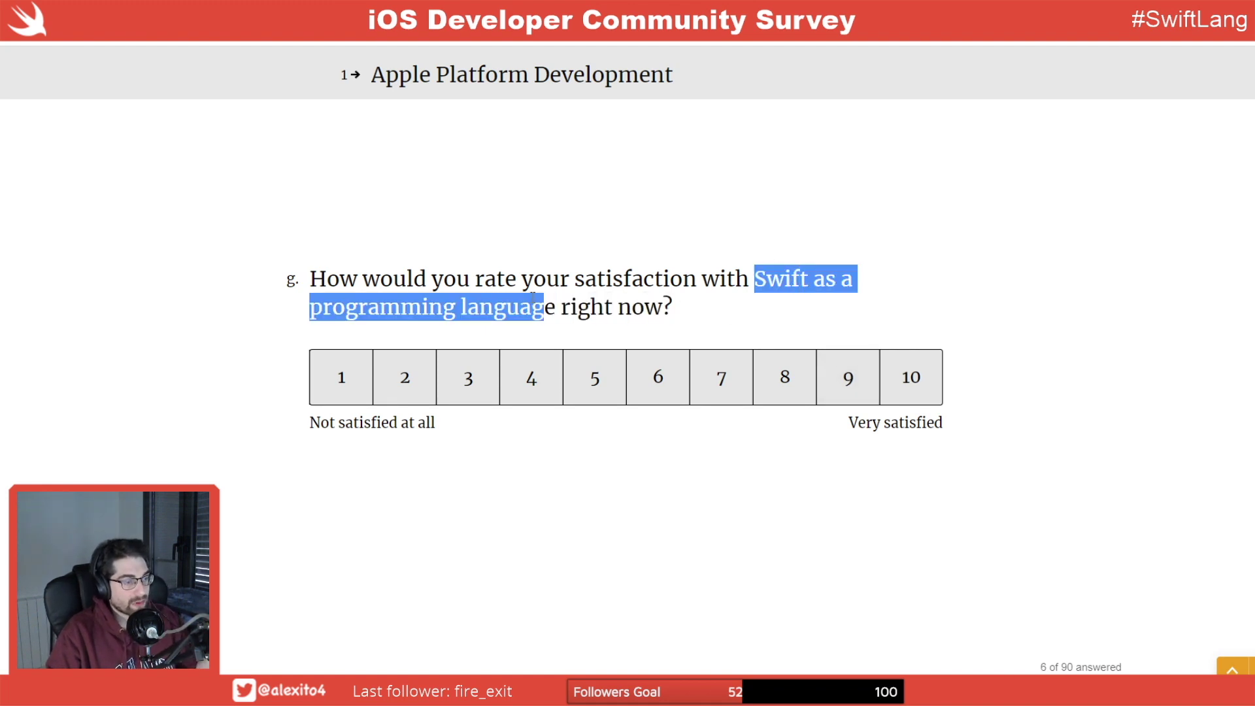
{"action": "left_click_drag", "start_coordinate": [309, 307], "coordinate": [563, 307]}
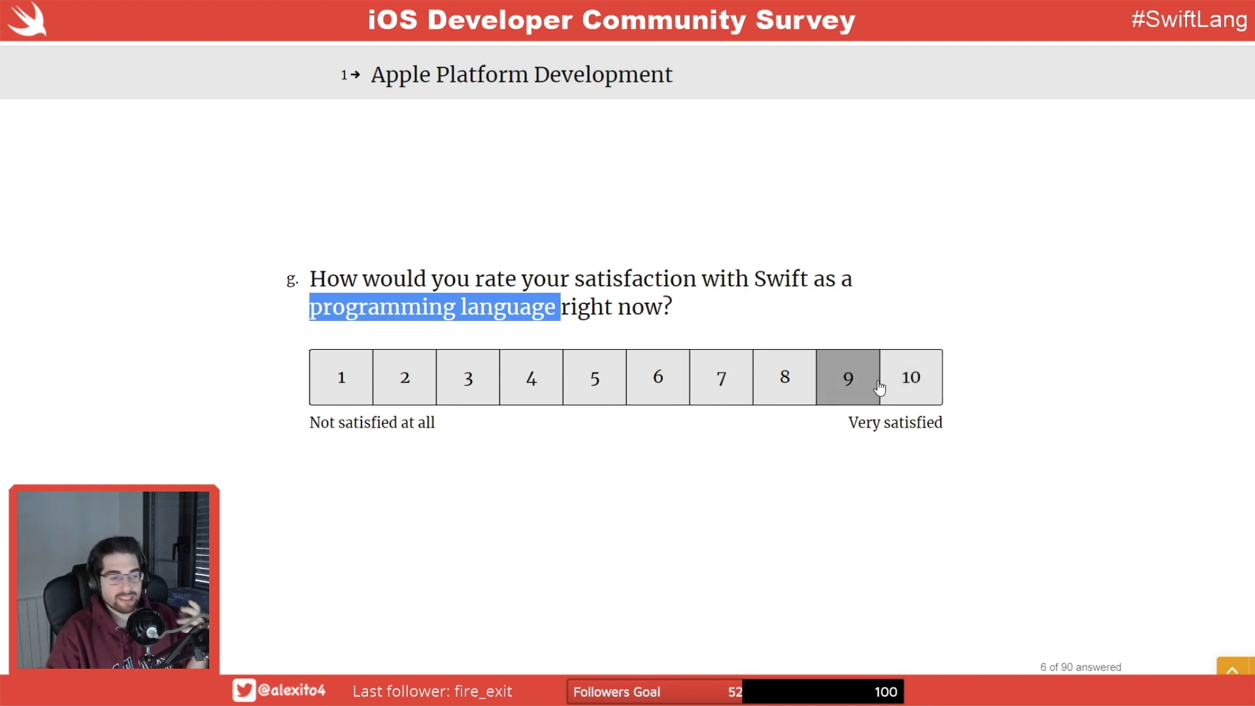
{"action": "left_click", "coordinate": [912, 374]}
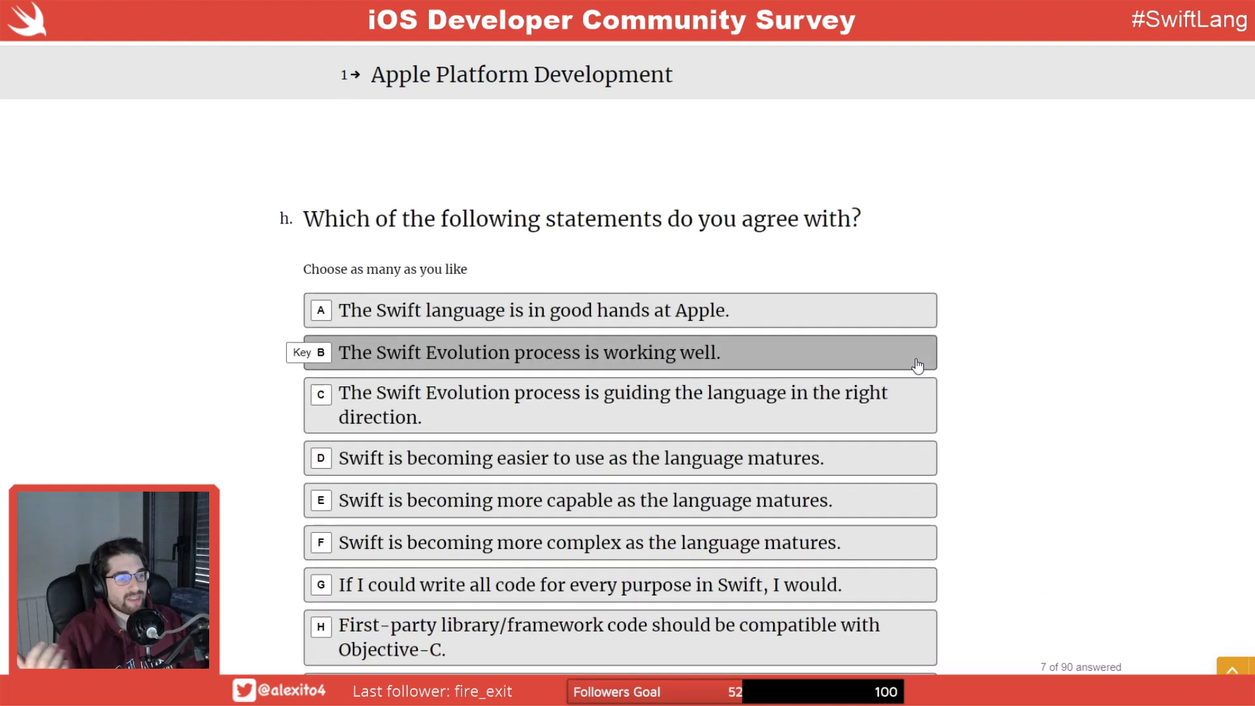
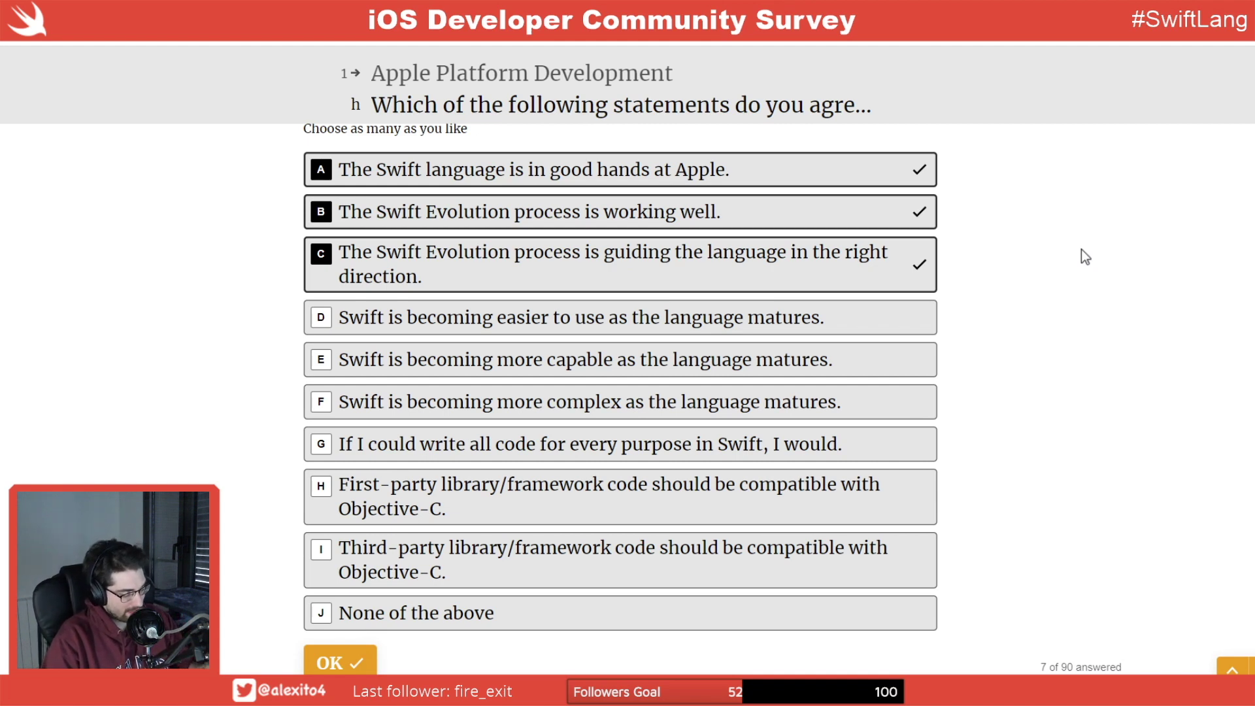
Agree that Swift is becoming easier to use and more capable, and with writing all code in Swift, and submit the statements question.
{"action": "key", "text": "d"}
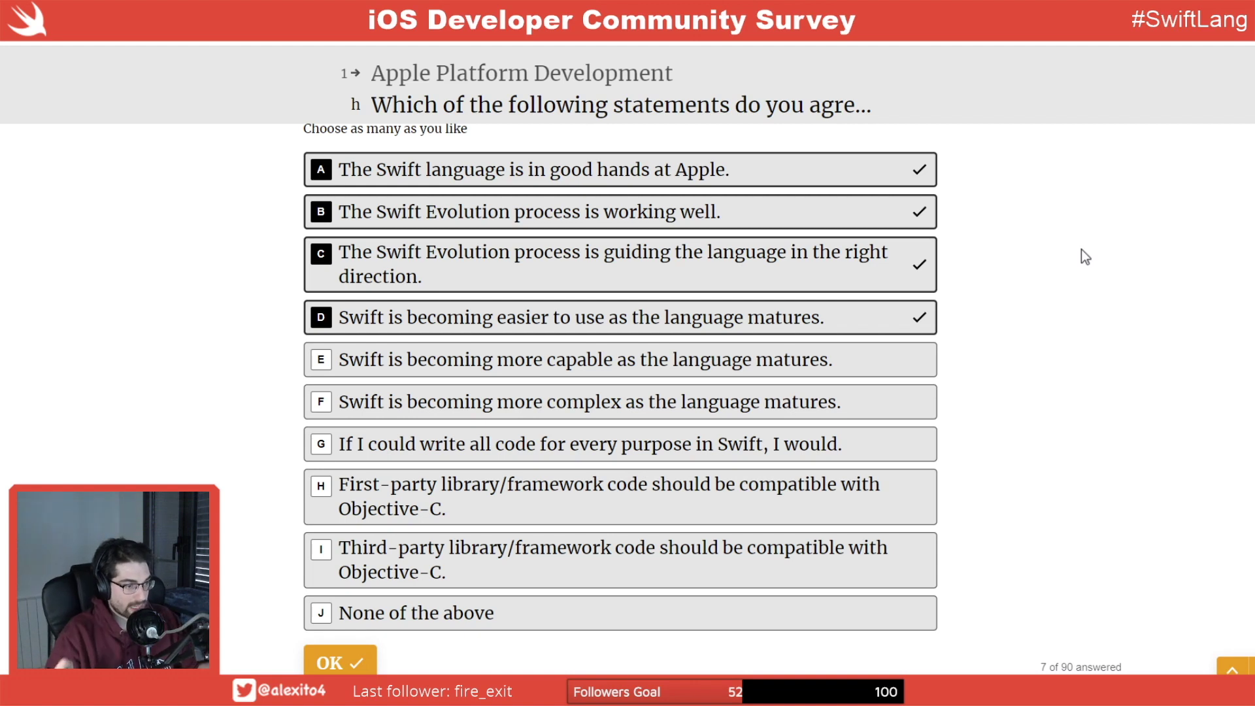
{"action": "key", "text": "e"}
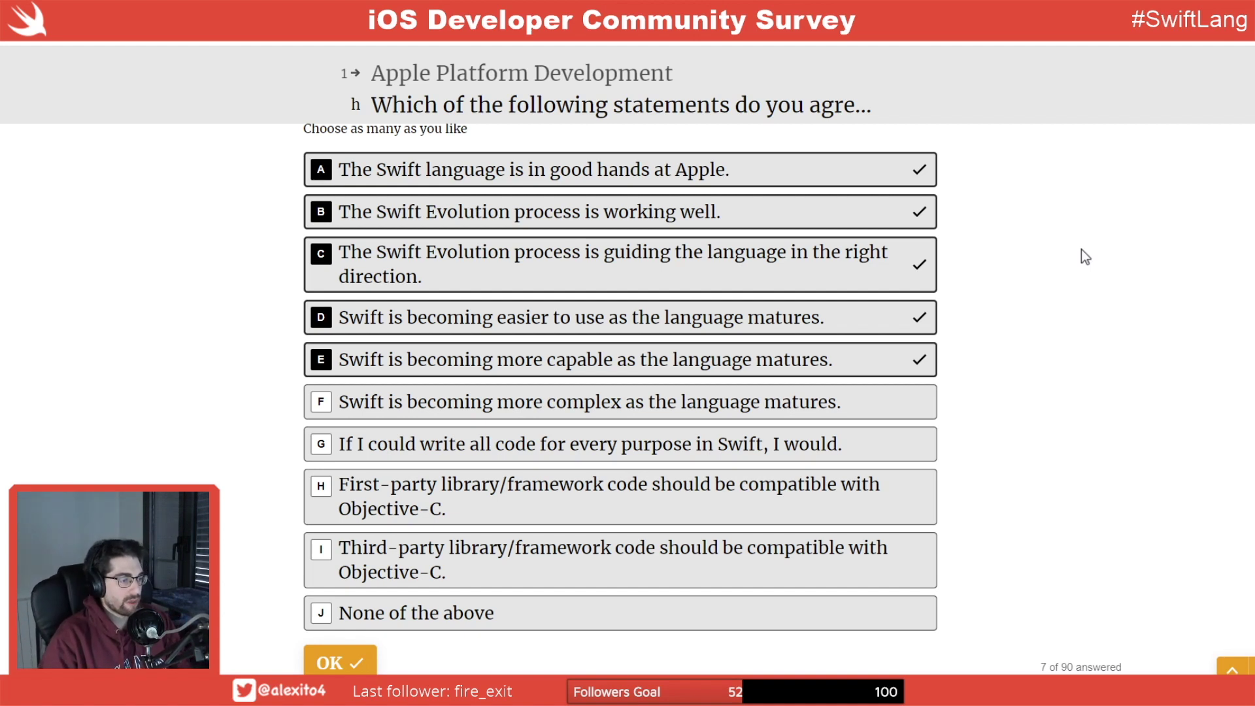
{"action": "key", "text": "g"}
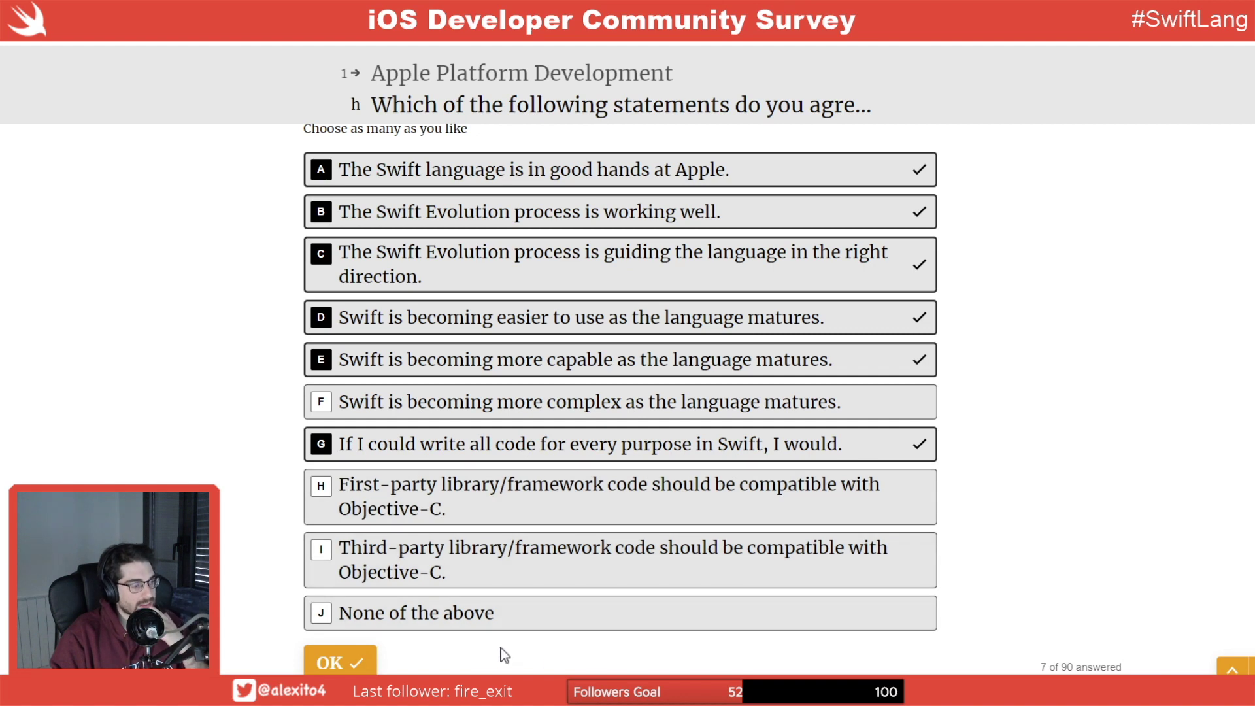
{"action": "left_click", "coordinate": [364, 665]}
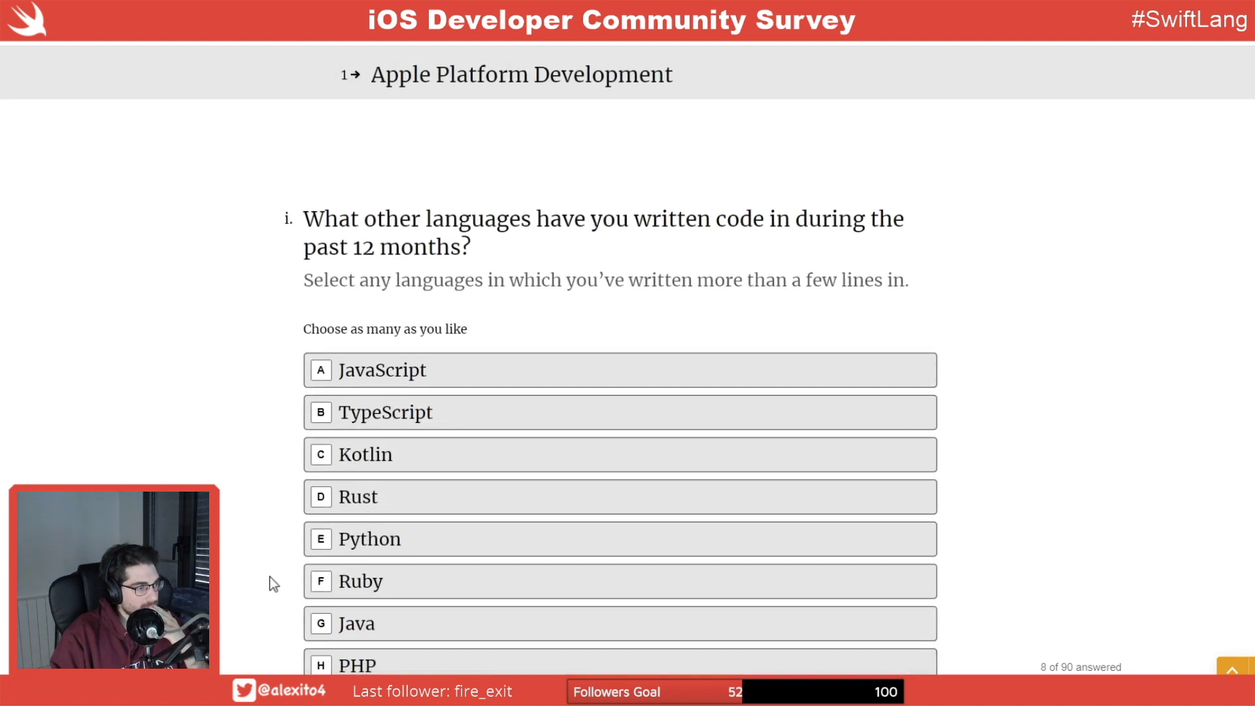
Answer the question about other languages used in the past 12 months with "I have not written code in another language".
{"action": "scroll", "coordinate": [269, 583], "scroll_direction": "down", "scroll_amount": 2}
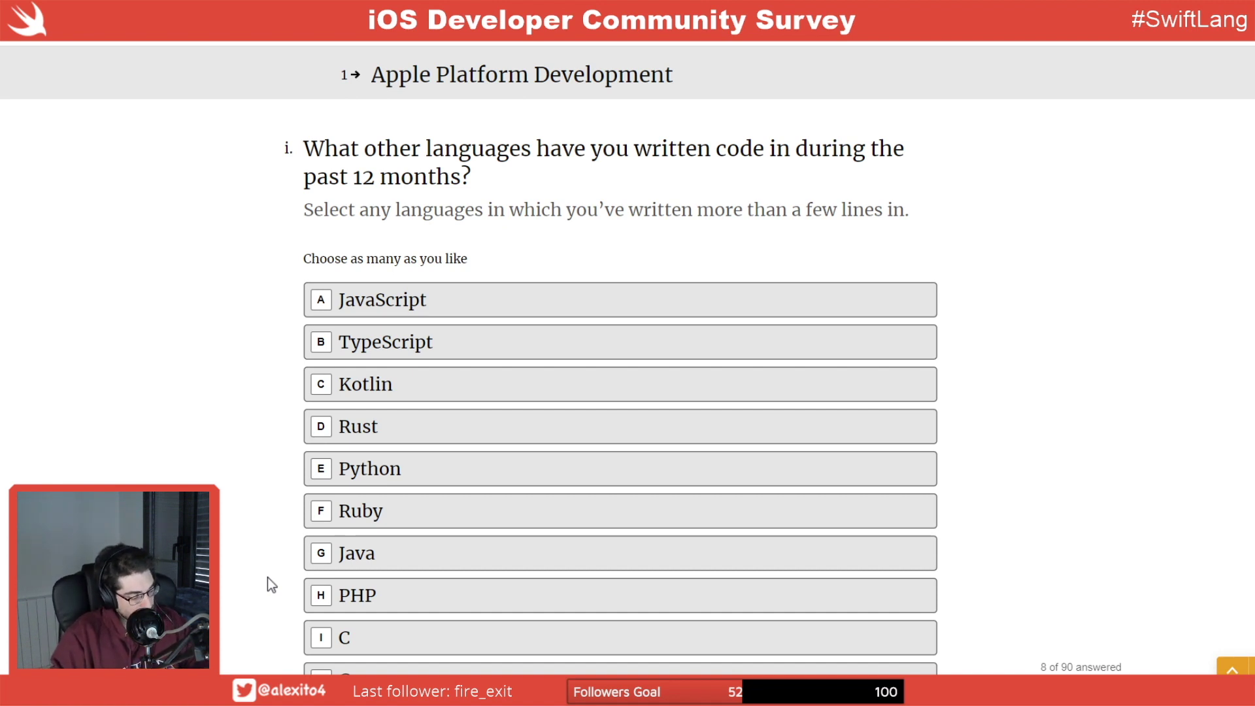
{"action": "scroll", "coordinate": [288, 520], "scroll_direction": "down", "scroll_amount": 2}
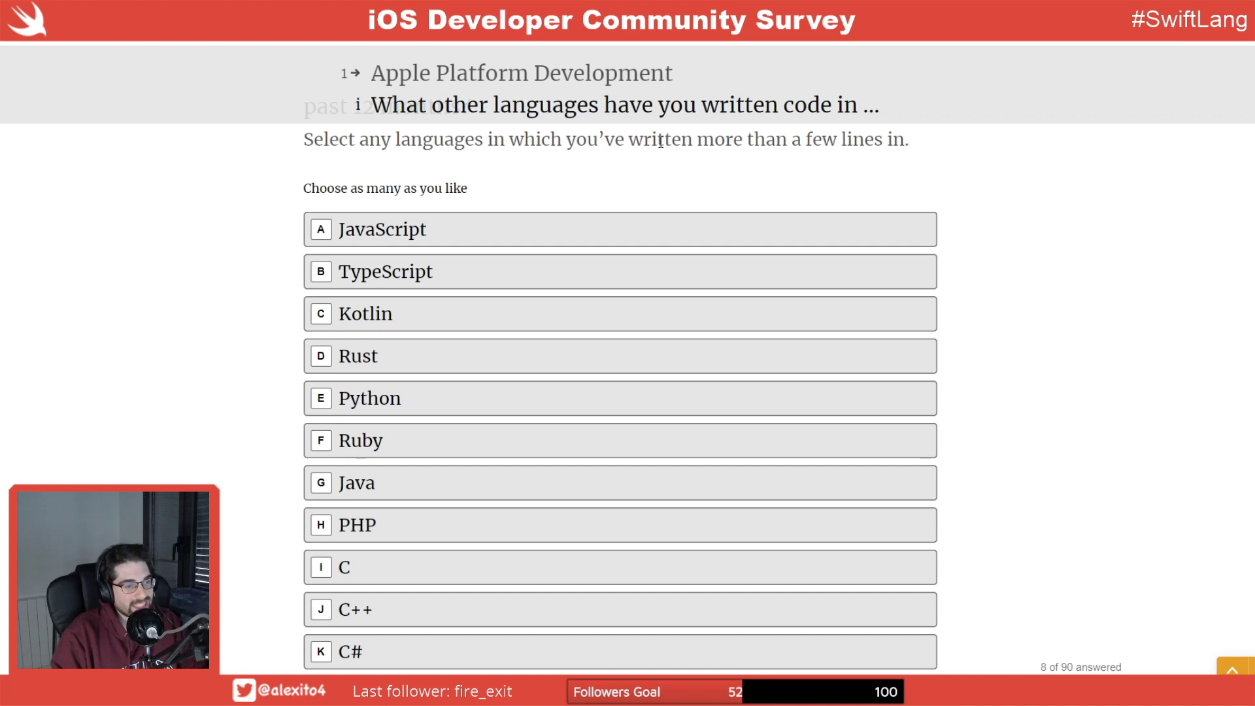
{"action": "scroll", "coordinate": [265, 380], "scroll_direction": "down", "scroll_amount": 2}
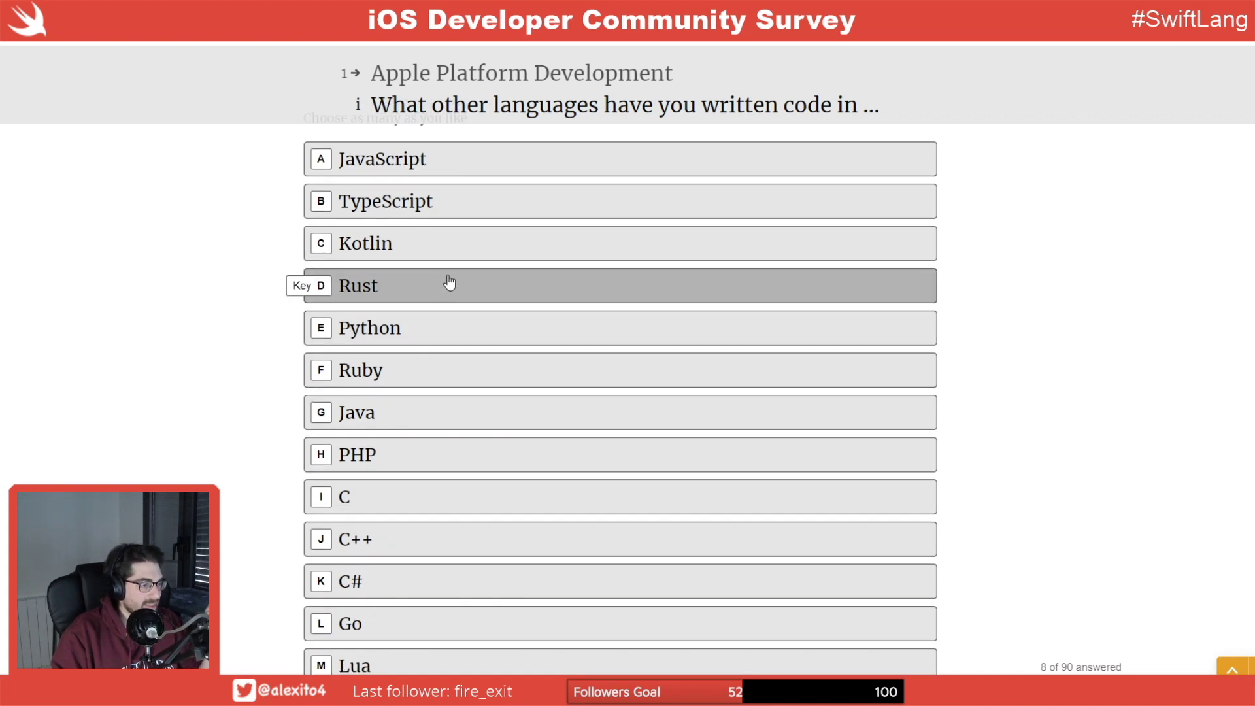
{"action": "scroll", "coordinate": [449, 283], "scroll_direction": "down", "scroll_amount": 2}
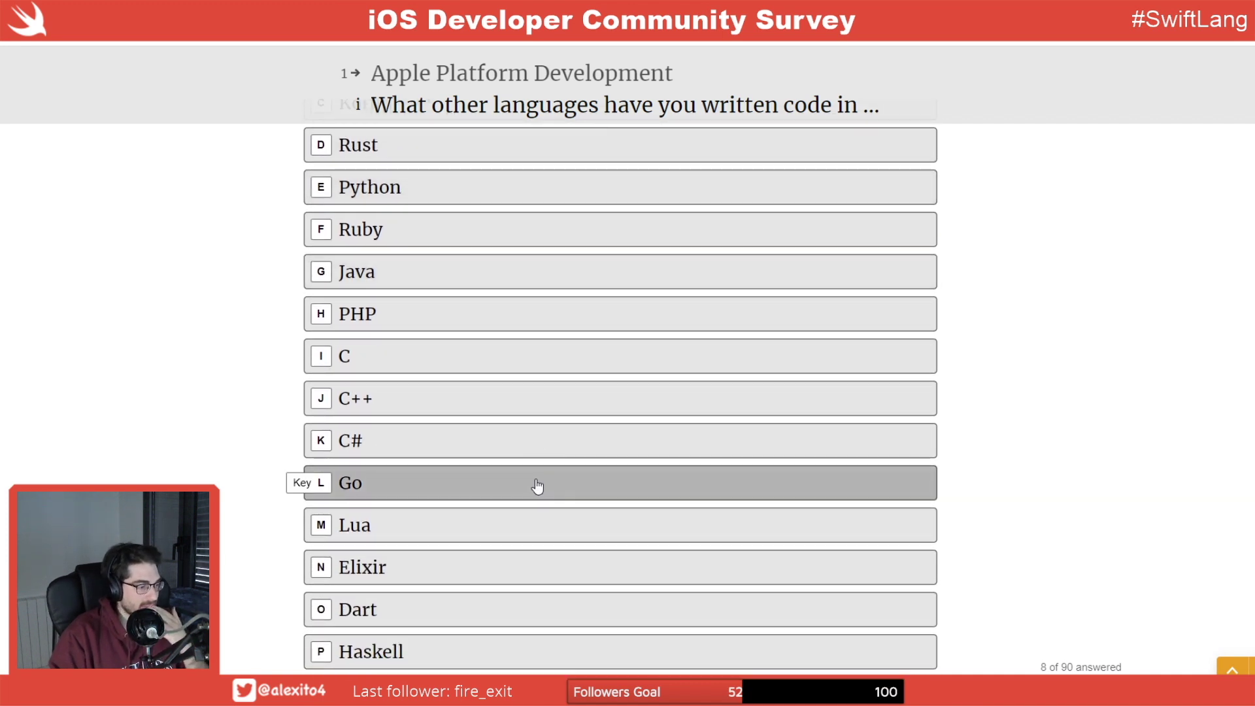
{"action": "scroll", "coordinate": [537, 486], "scroll_direction": "down", "scroll_amount": 1}
{"action": "scroll", "coordinate": [536, 488], "scroll_direction": "down", "scroll_amount": 1}
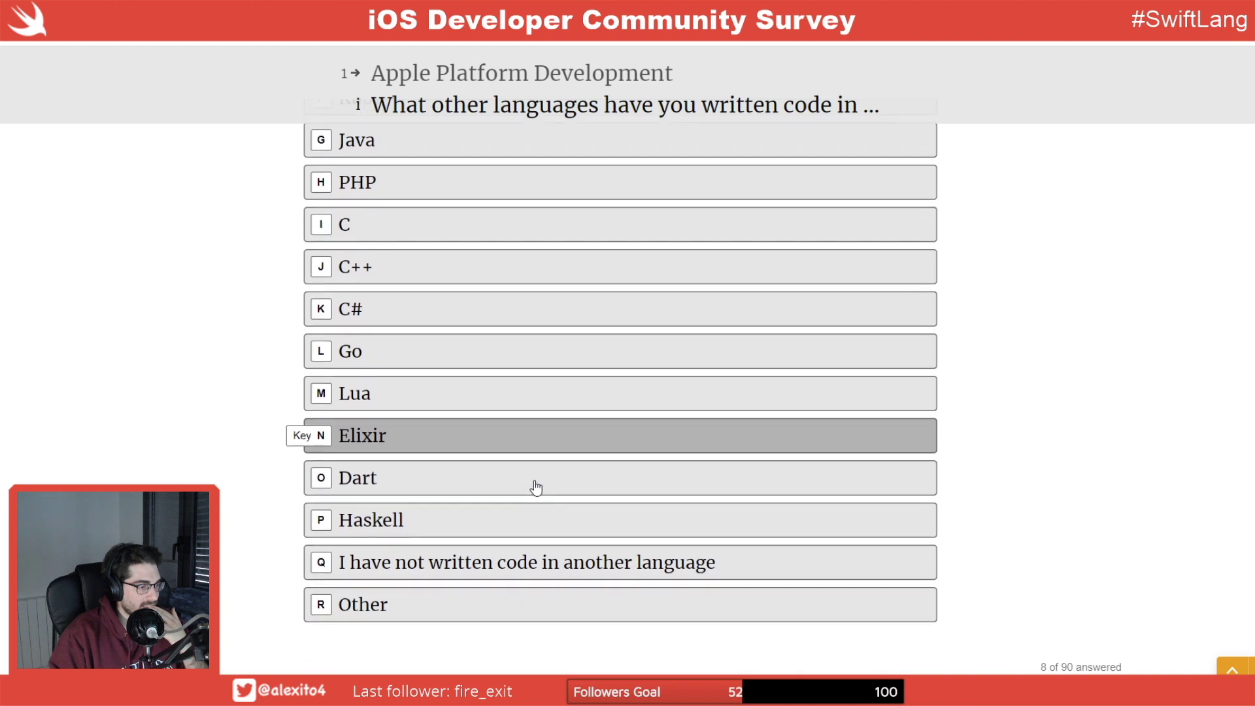
{"action": "scroll", "coordinate": [535, 488], "scroll_direction": "up", "scroll_amount": 3}
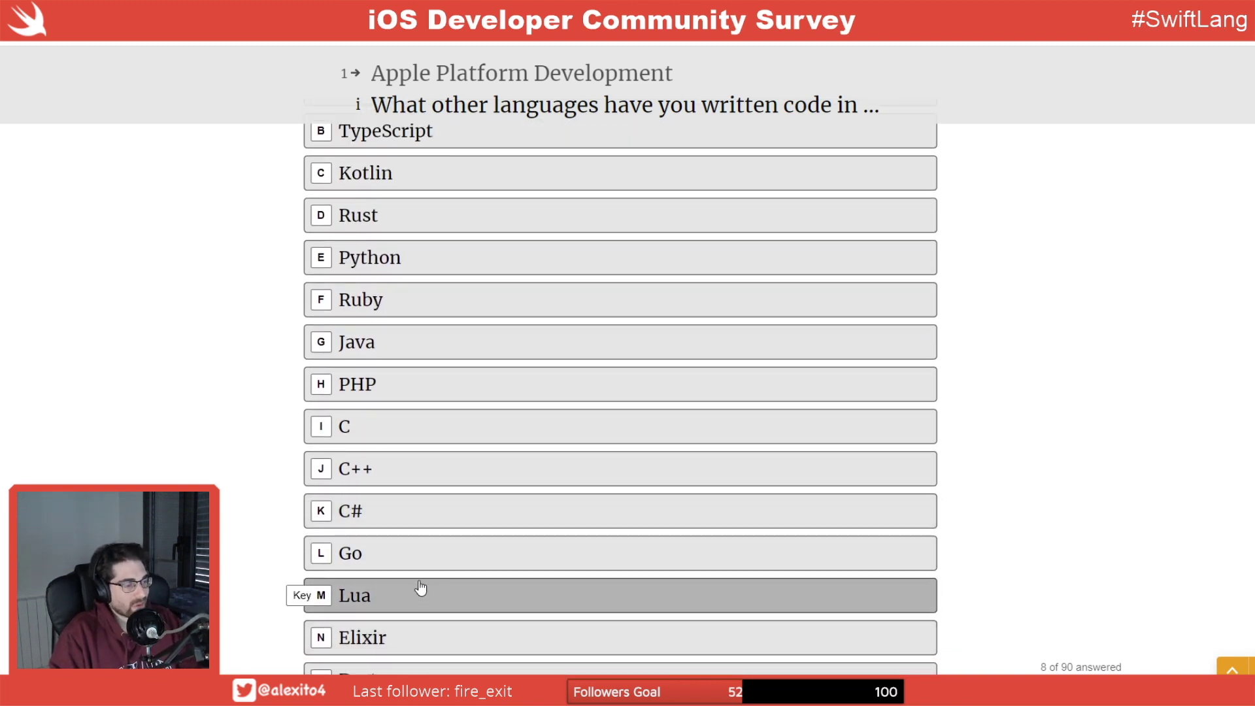
{"action": "scroll", "coordinate": [484, 516], "scroll_direction": "up", "scroll_amount": 3}
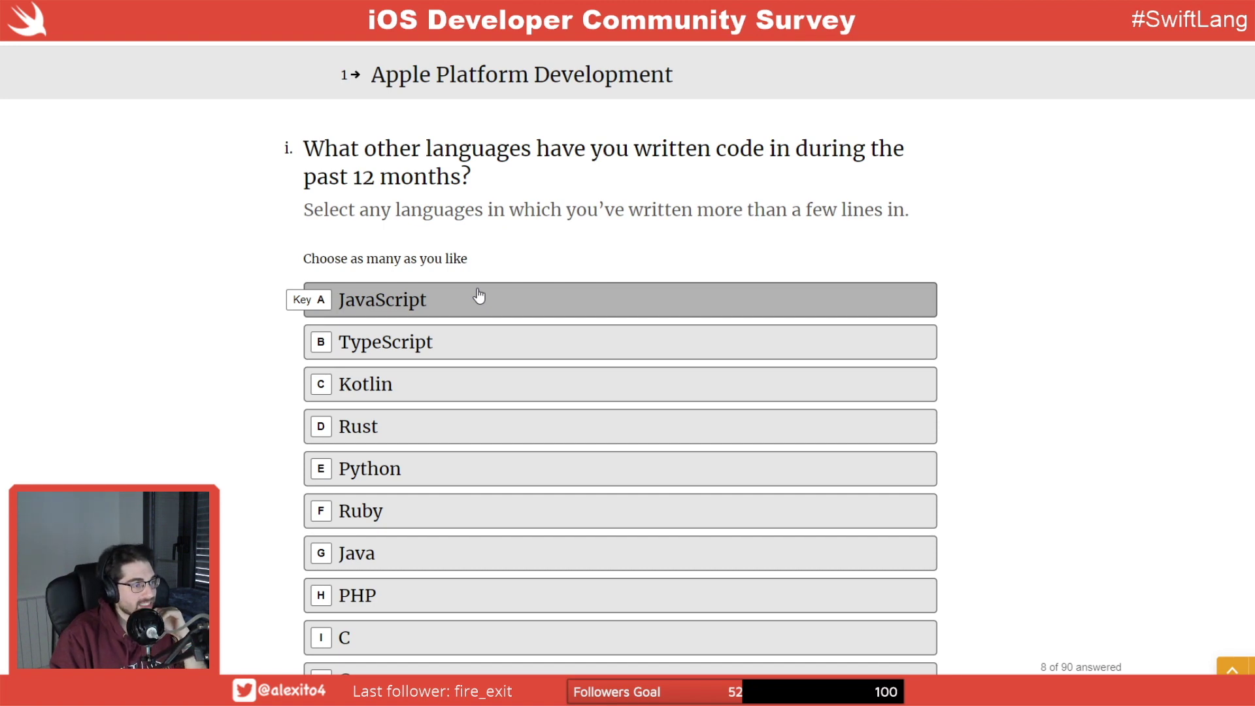
{"action": "scroll", "coordinate": [320, 337], "scroll_direction": "down", "scroll_amount": 5}
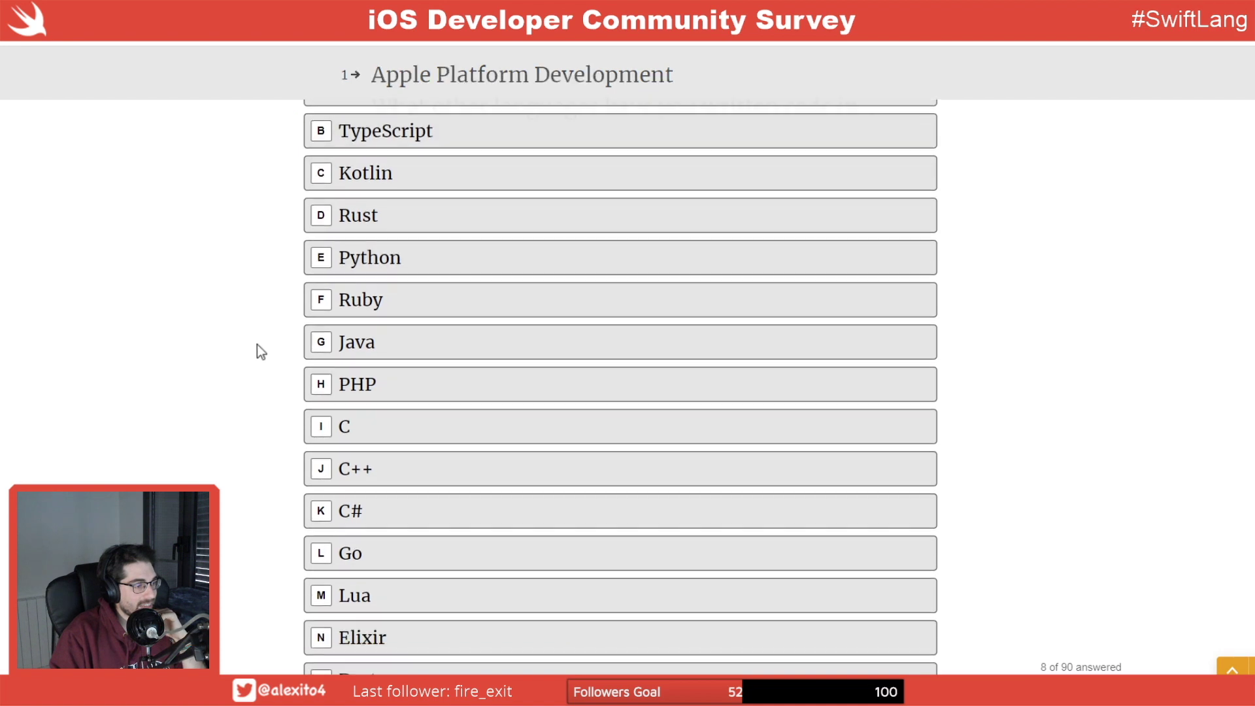
{"action": "scroll", "coordinate": [255, 353], "scroll_direction": "down", "scroll_amount": 2}
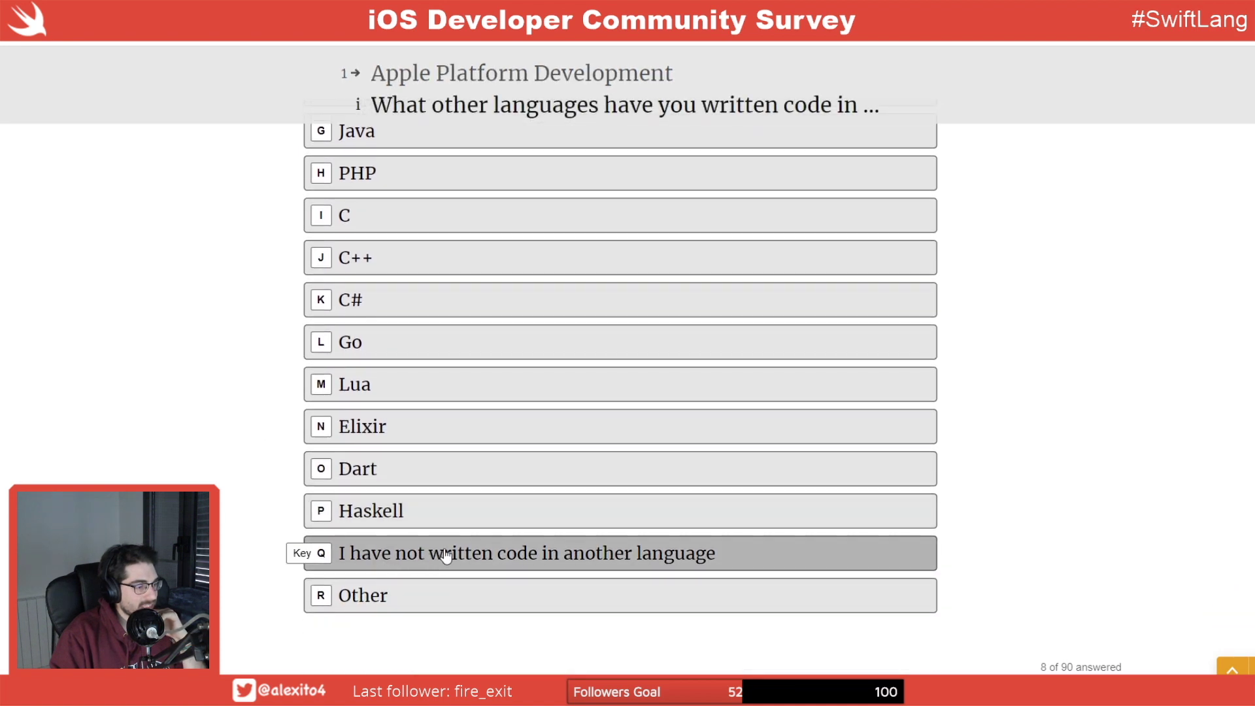
{"action": "left_click", "coordinate": [446, 556]}
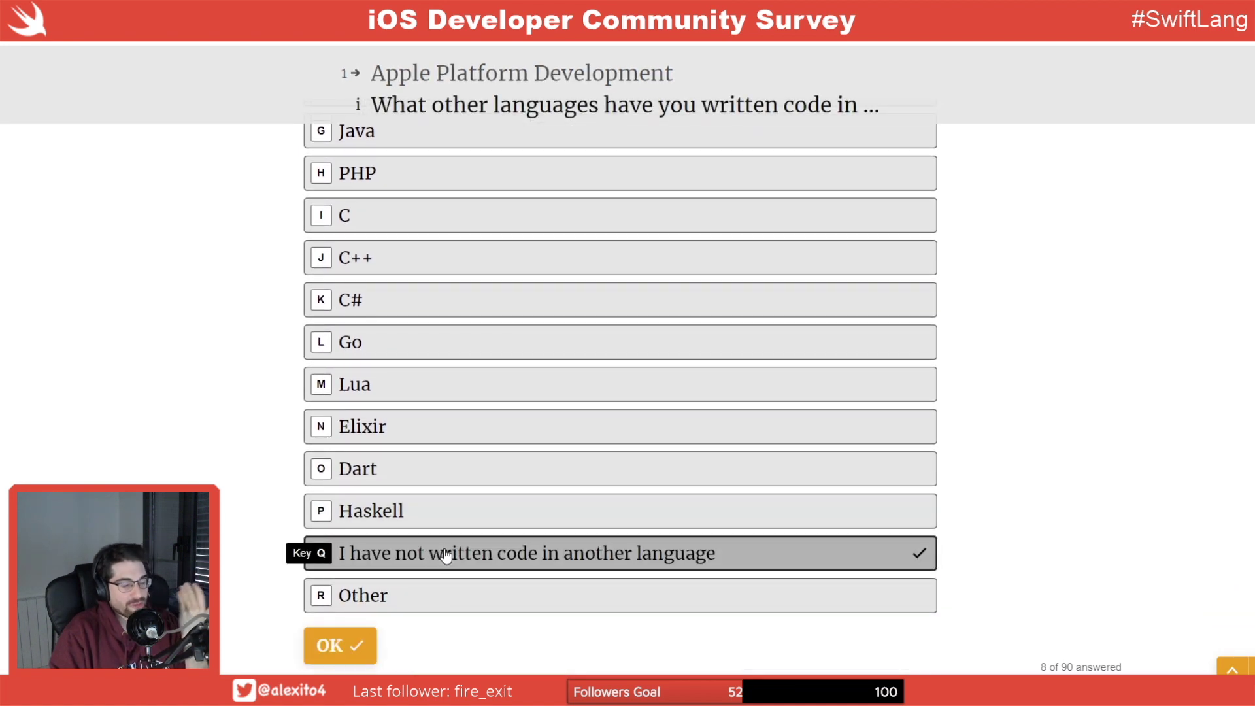
Recheck the language options against the "more than a few lines" instruction and submit the other languages answer.
{"action": "scroll", "coordinate": [446, 554], "scroll_direction": "up", "scroll_amount": 5}
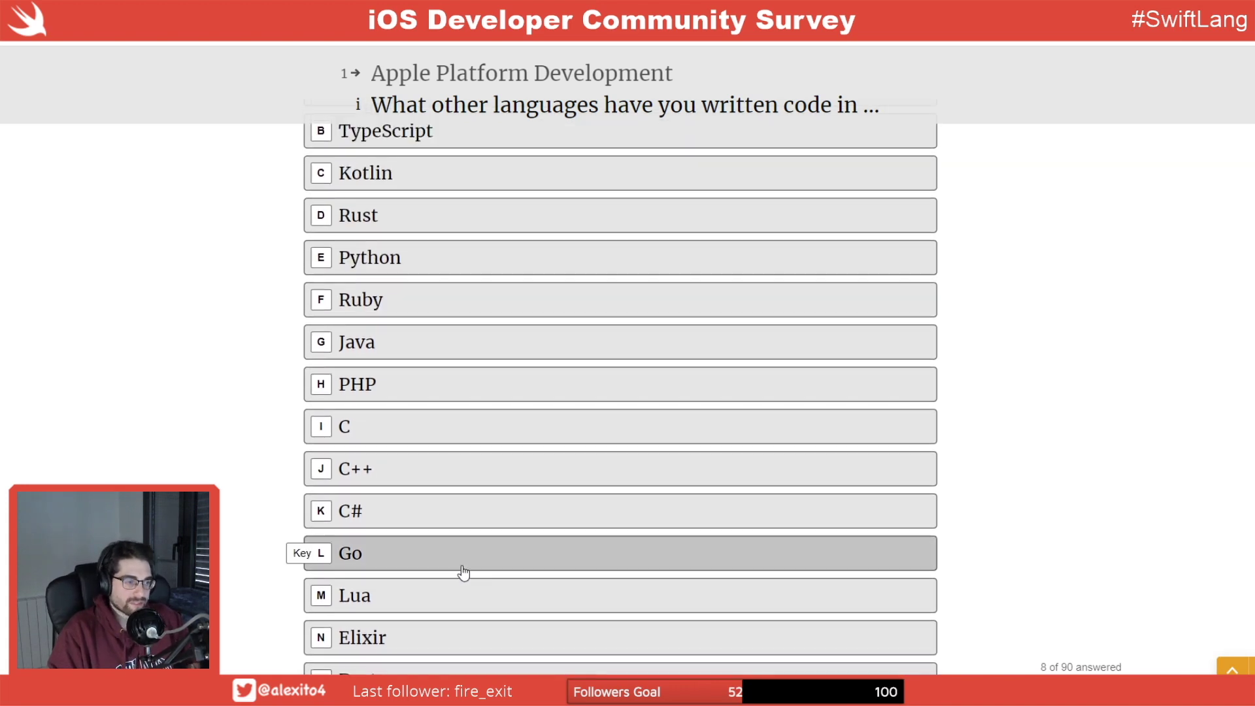
{"action": "scroll", "coordinate": [456, 573], "scroll_direction": "up", "scroll_amount": 1}
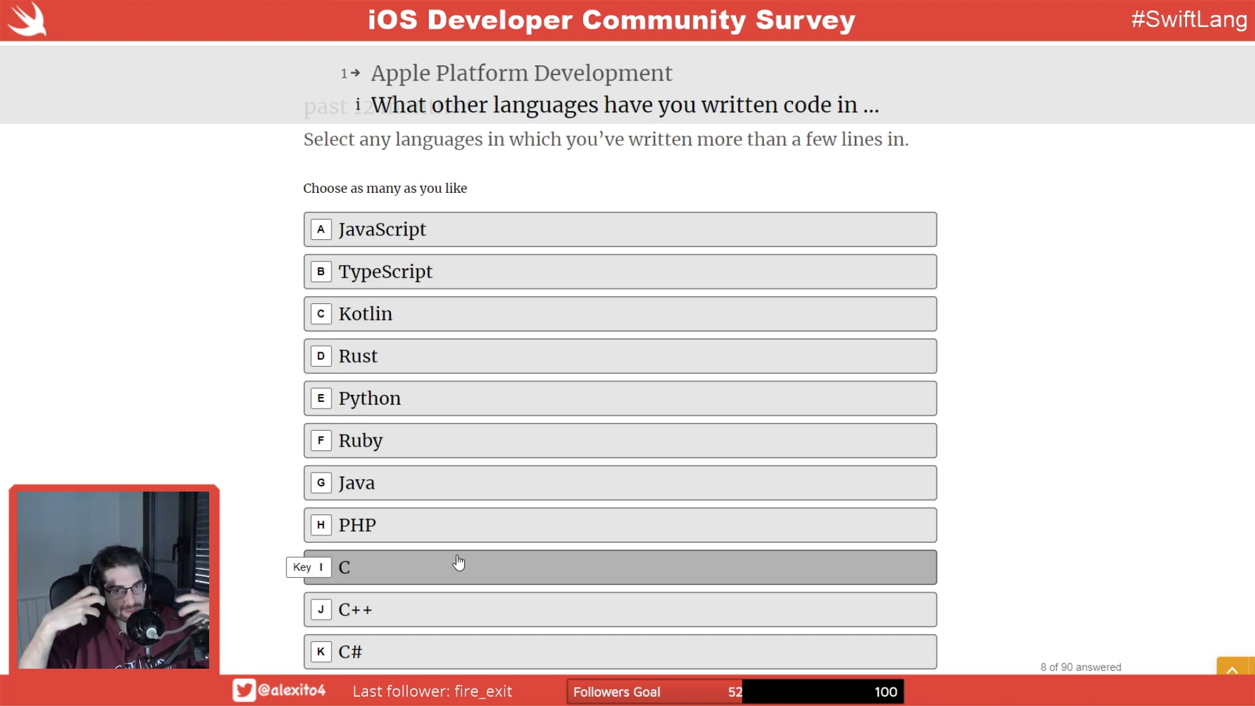
{"action": "scroll", "coordinate": [459, 562], "scroll_direction": "down", "scroll_amount": 1}
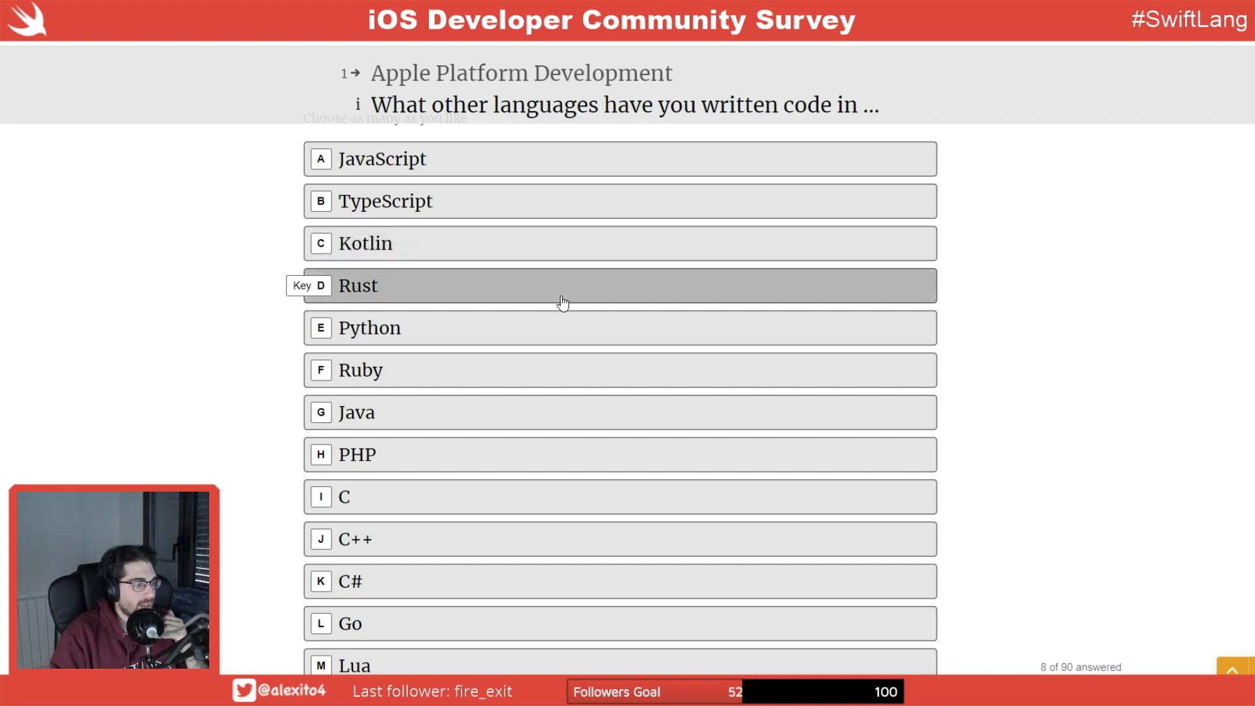
{"action": "scroll", "coordinate": [562, 307], "scroll_direction": "down", "scroll_amount": 2}
{"action": "scroll", "coordinate": [564, 323], "scroll_direction": "up", "scroll_amount": 5}
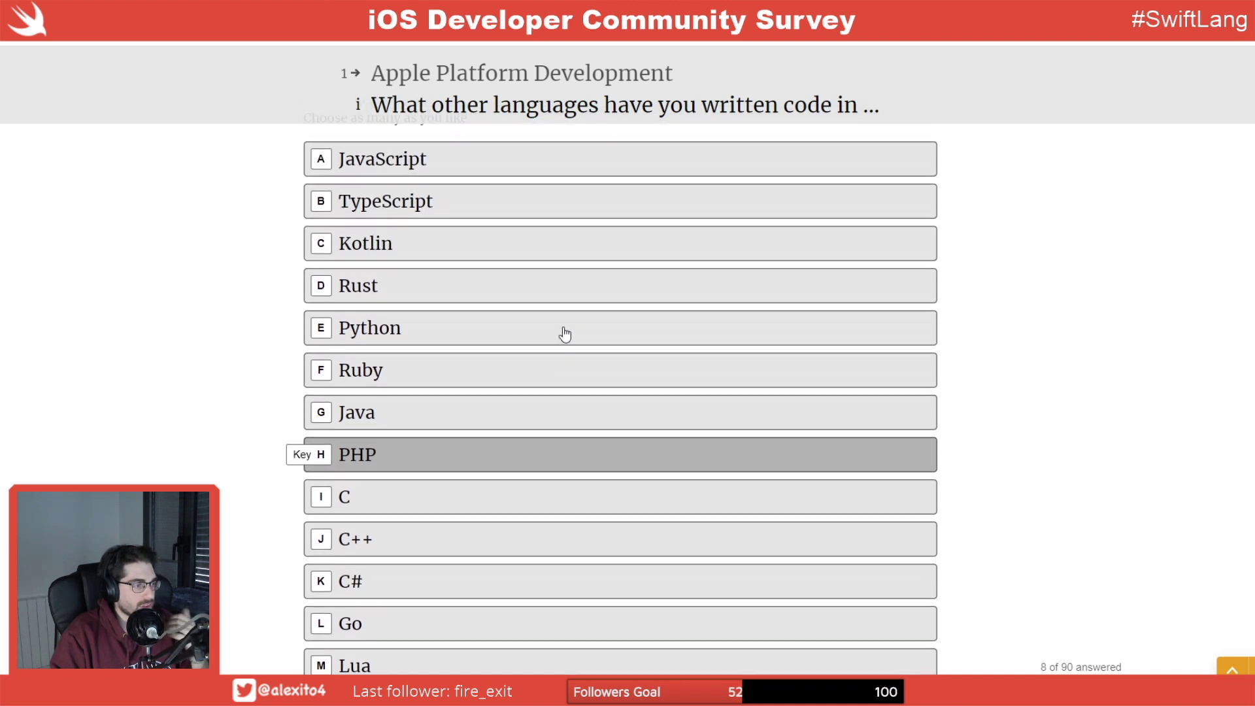
{"action": "scroll", "coordinate": [563, 333], "scroll_direction": "down", "scroll_amount": 4}
{"action": "scroll", "coordinate": [565, 333], "scroll_direction": "down", "scroll_amount": 2}
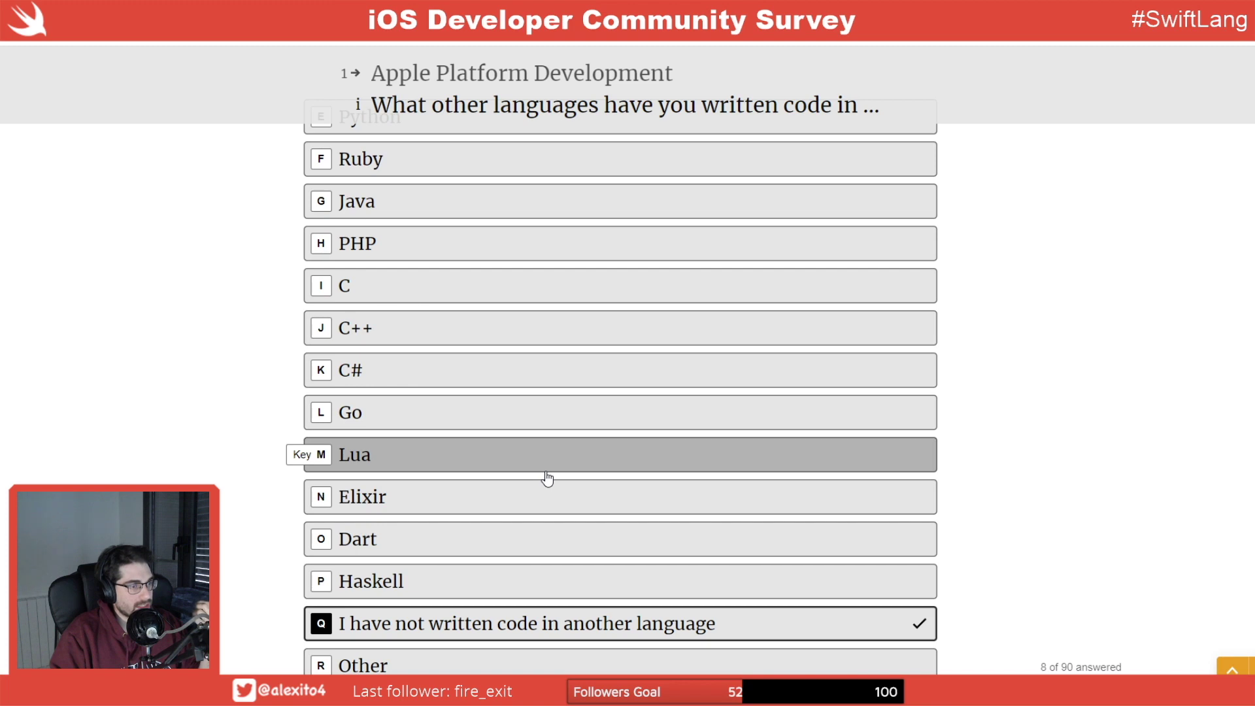
{"action": "scroll", "coordinate": [602, 400], "scroll_direction": "up", "scroll_amount": 7}
{"action": "left_click_drag", "start_coordinate": [697, 281], "coordinate": [893, 274]}
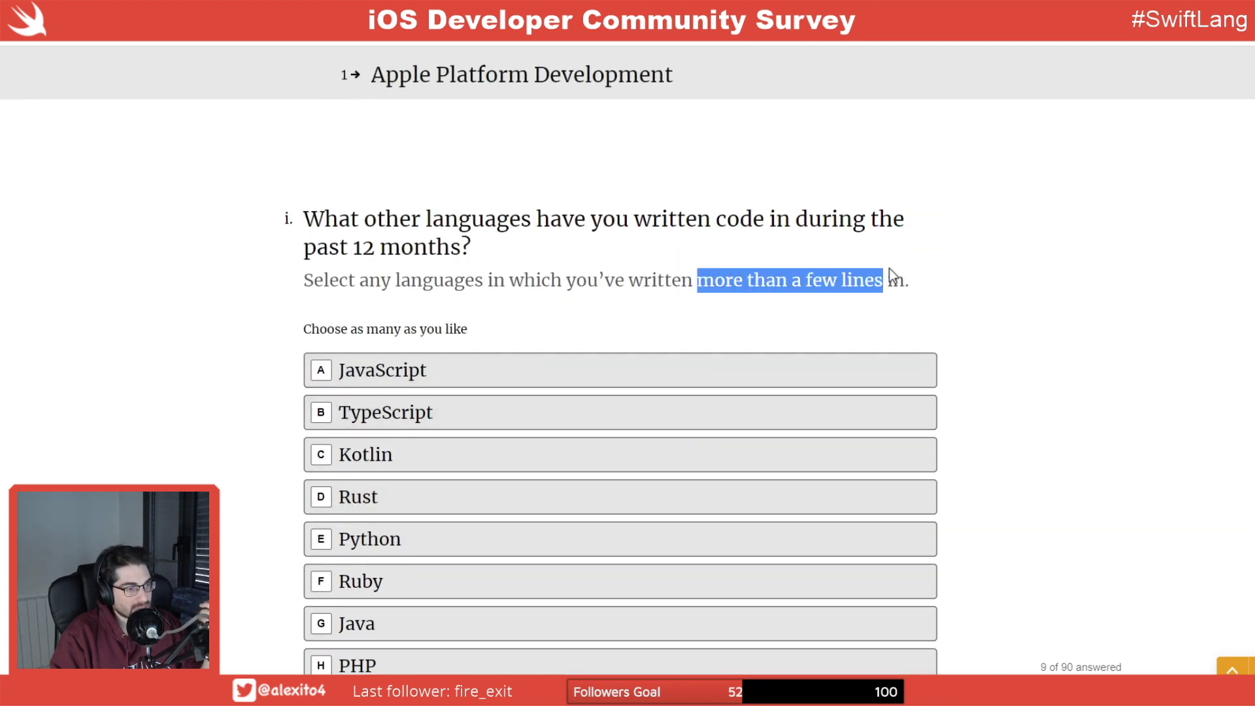
{"action": "scroll", "coordinate": [989, 373], "scroll_direction": "down", "scroll_amount": 7}
{"action": "scroll", "coordinate": [990, 372], "scroll_direction": "up", "scroll_amount": 3}
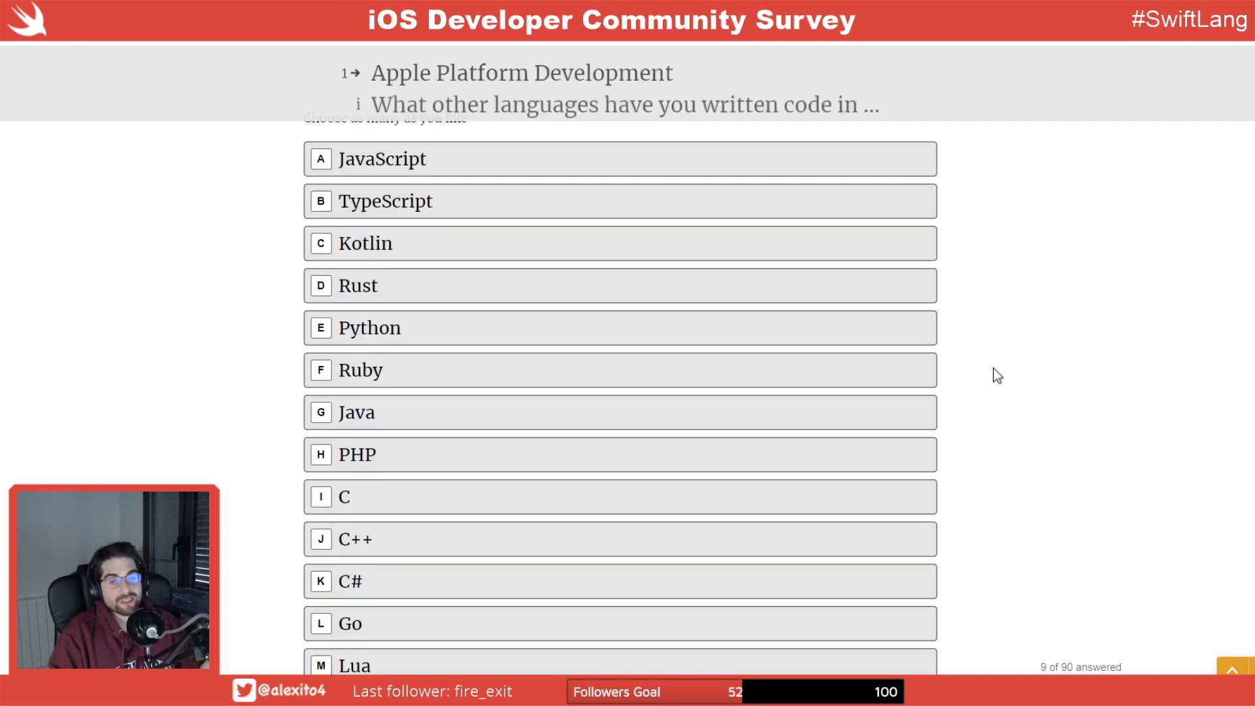
{"action": "scroll", "coordinate": [980, 353], "scroll_direction": "up", "scroll_amount": 3}
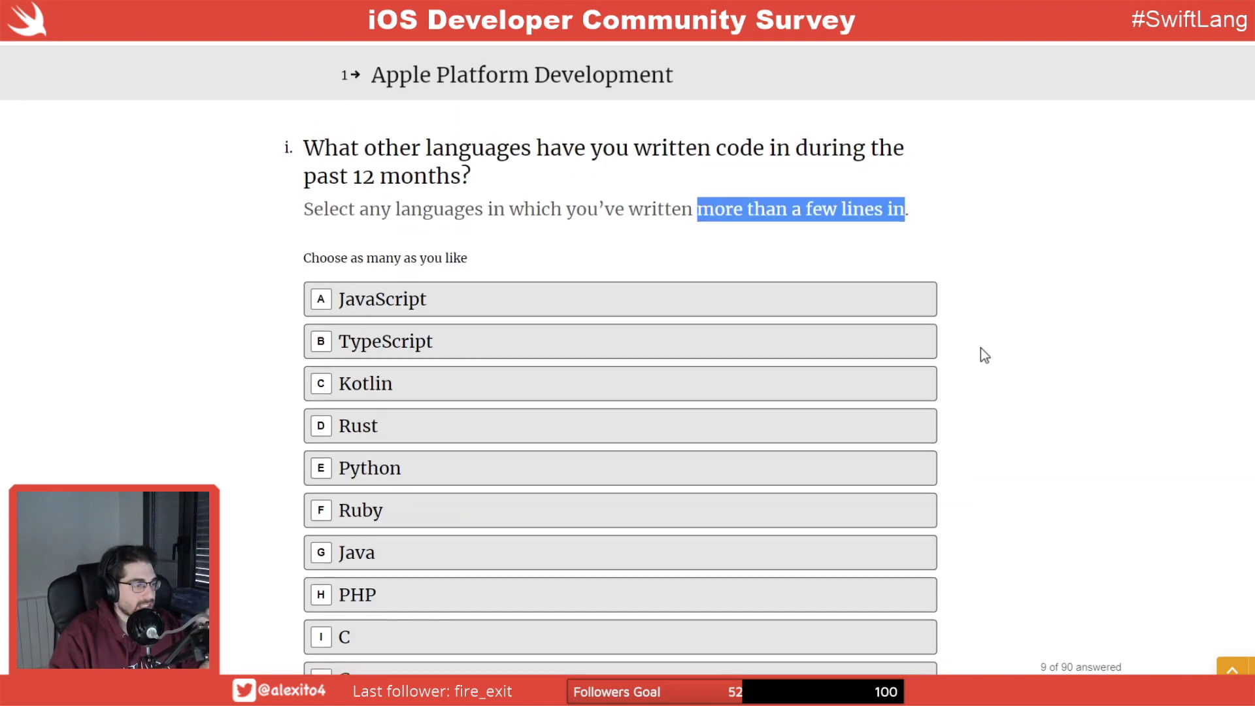
{"action": "scroll", "coordinate": [981, 347], "scroll_direction": "down", "scroll_amount": 2}
{"action": "scroll", "coordinate": [1176, 349], "scroll_direction": "down", "scroll_amount": 2}
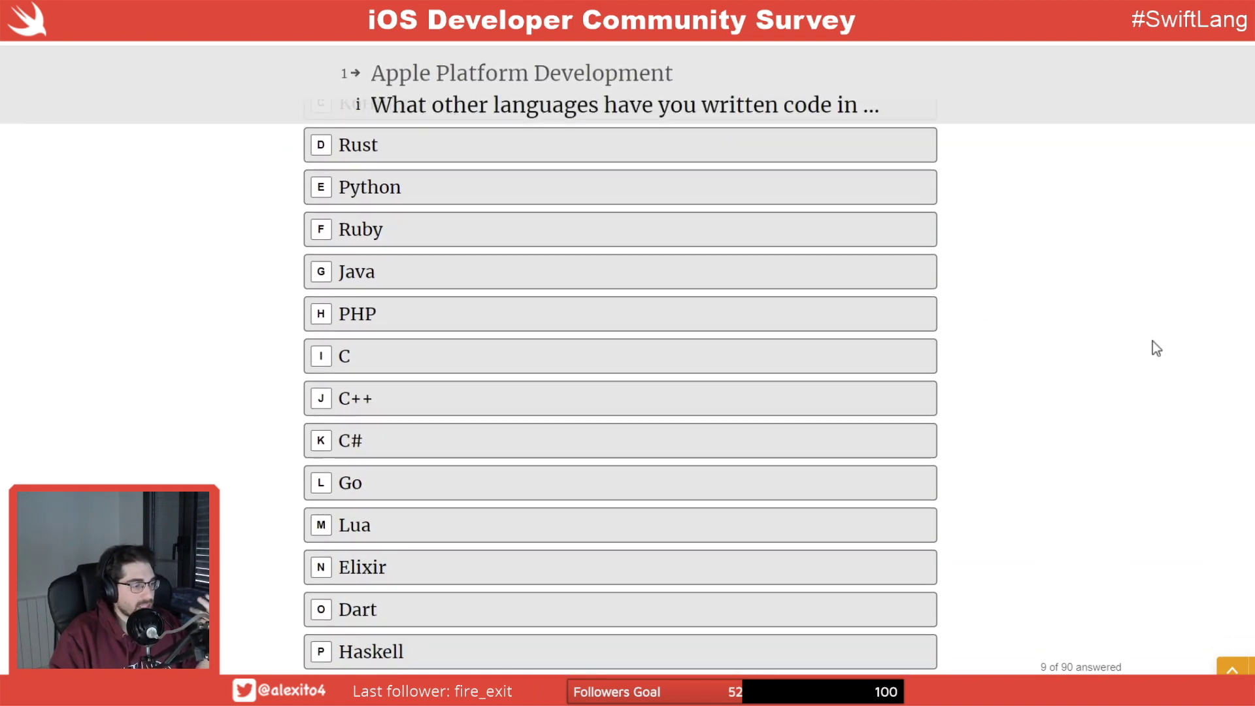
{"action": "scroll", "coordinate": [1157, 349], "scroll_direction": "down", "scroll_amount": 2}
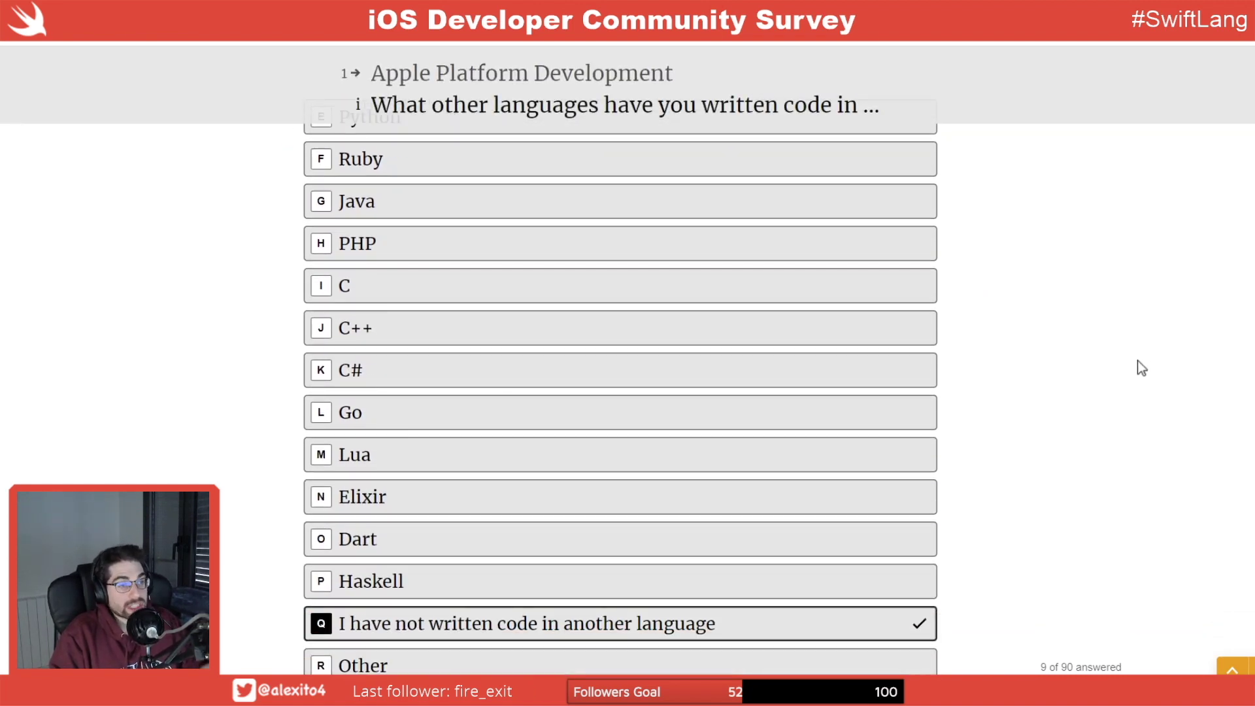
{"action": "scroll", "coordinate": [1135, 367], "scroll_direction": "down", "scroll_amount": 2}
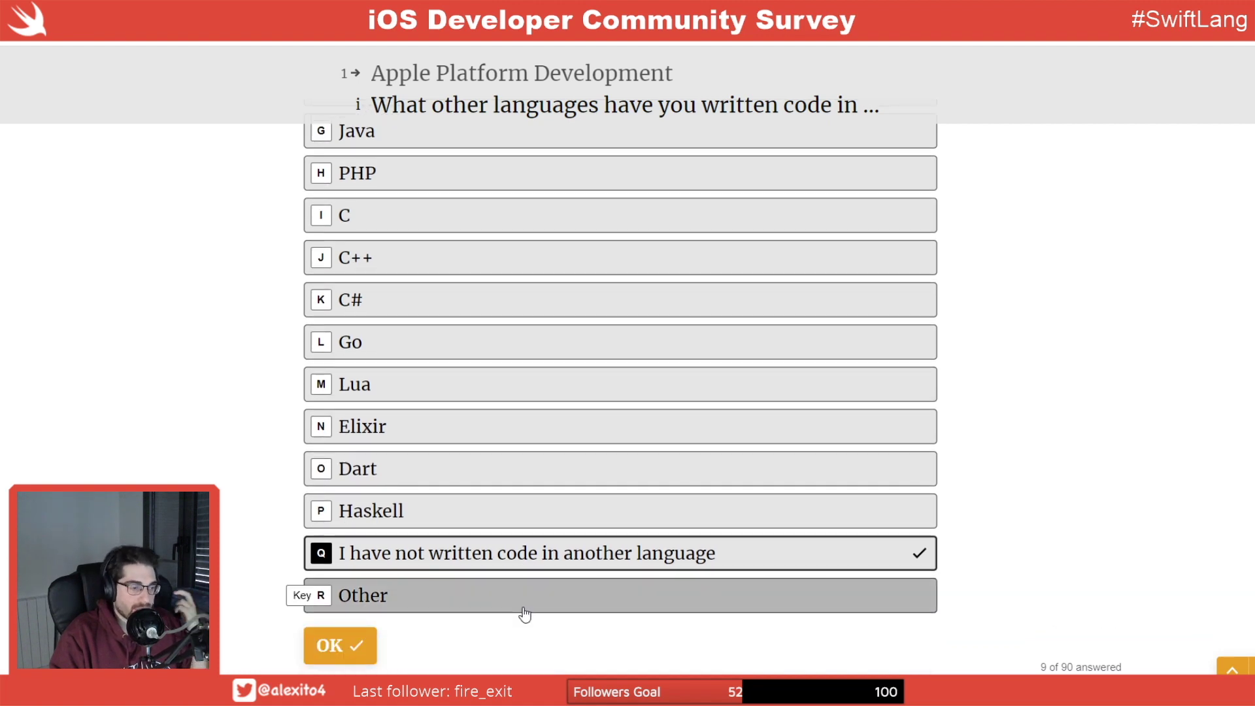
{"action": "left_click", "coordinate": [346, 652]}
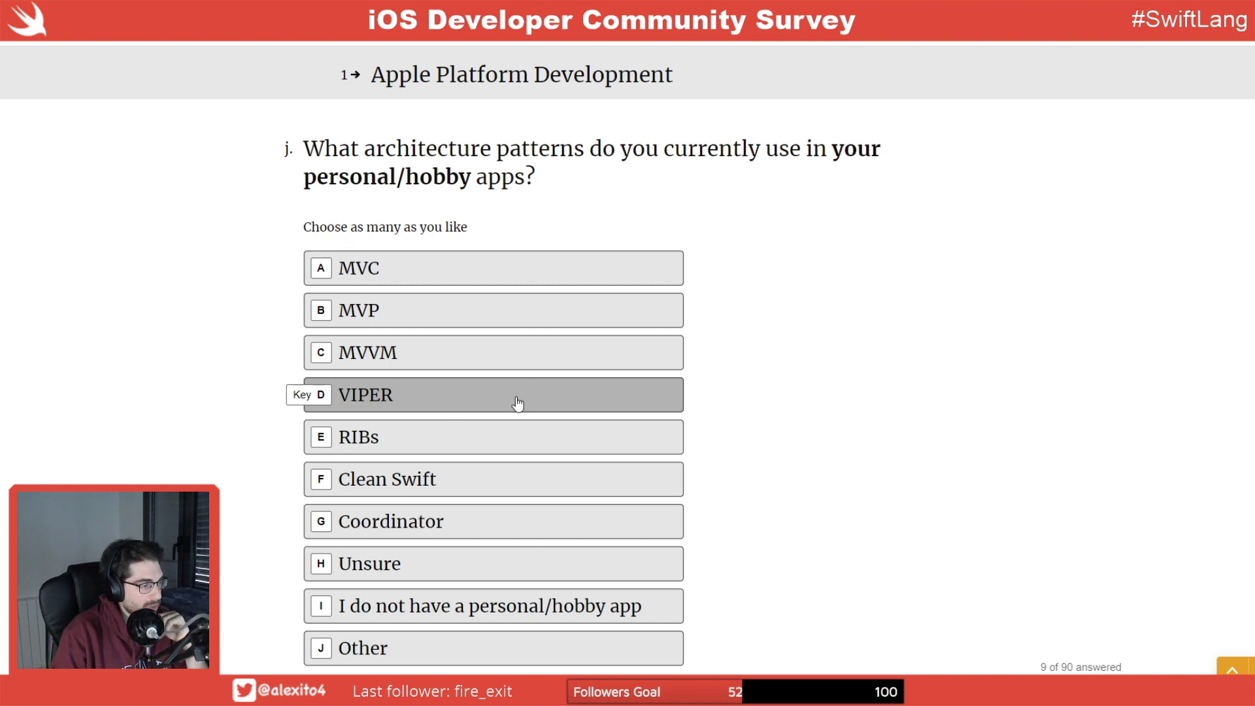
Answer the personal/hobby apps architecture question with the custom Other answer "Composable Architecture".
{"action": "scroll", "coordinate": [448, 445], "scroll_direction": "down", "scroll_amount": 1}
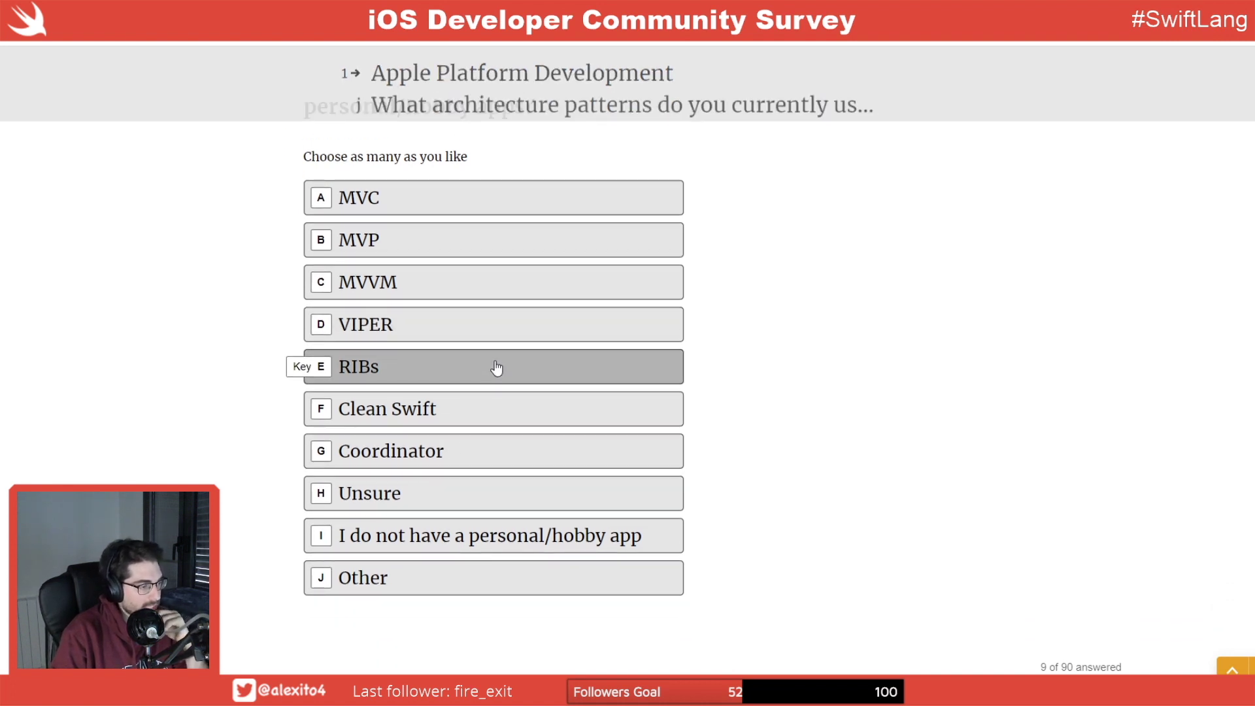
{"action": "scroll", "coordinate": [470, 410], "scroll_direction": "up", "scroll_amount": 1}
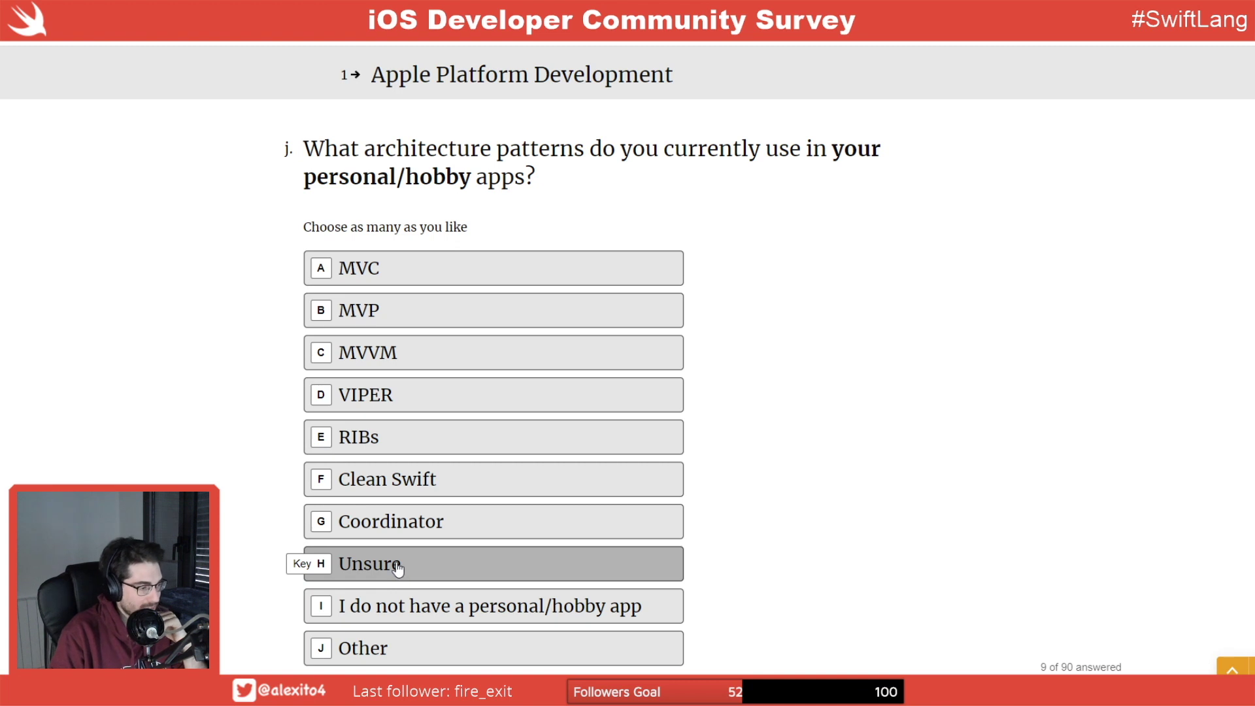
{"action": "left_click", "coordinate": [418, 644]}
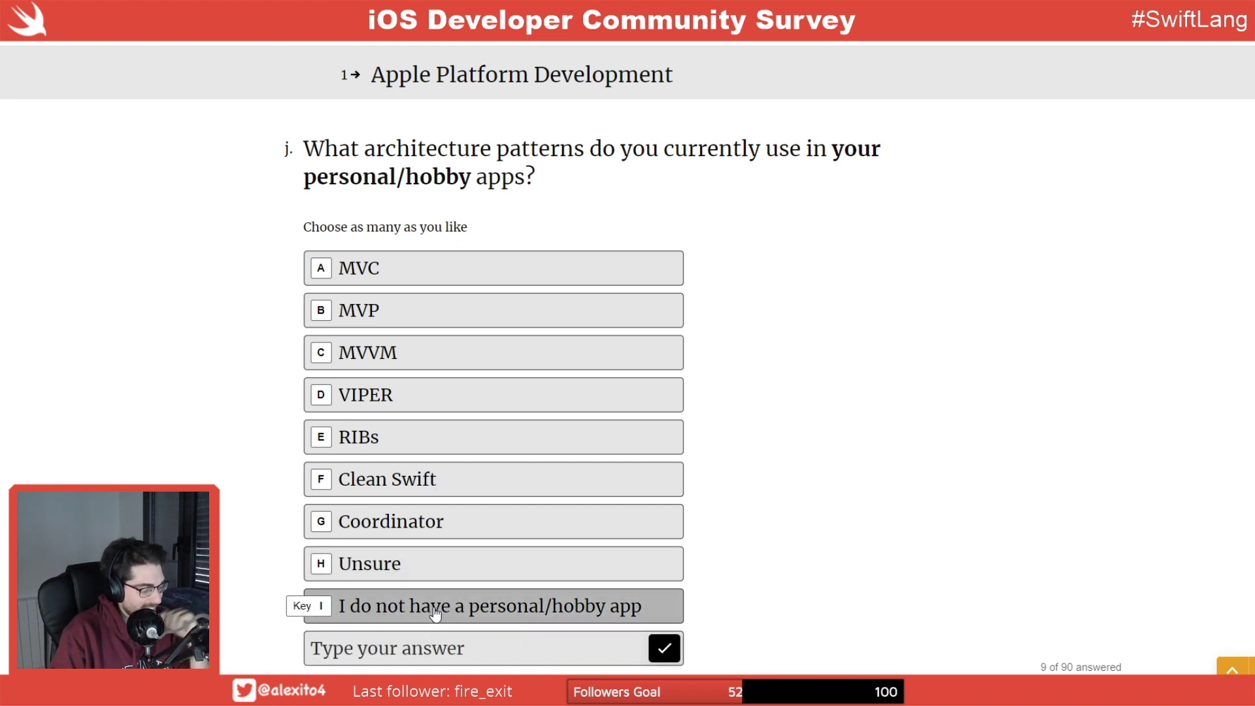
{"action": "type", "text": "C"}
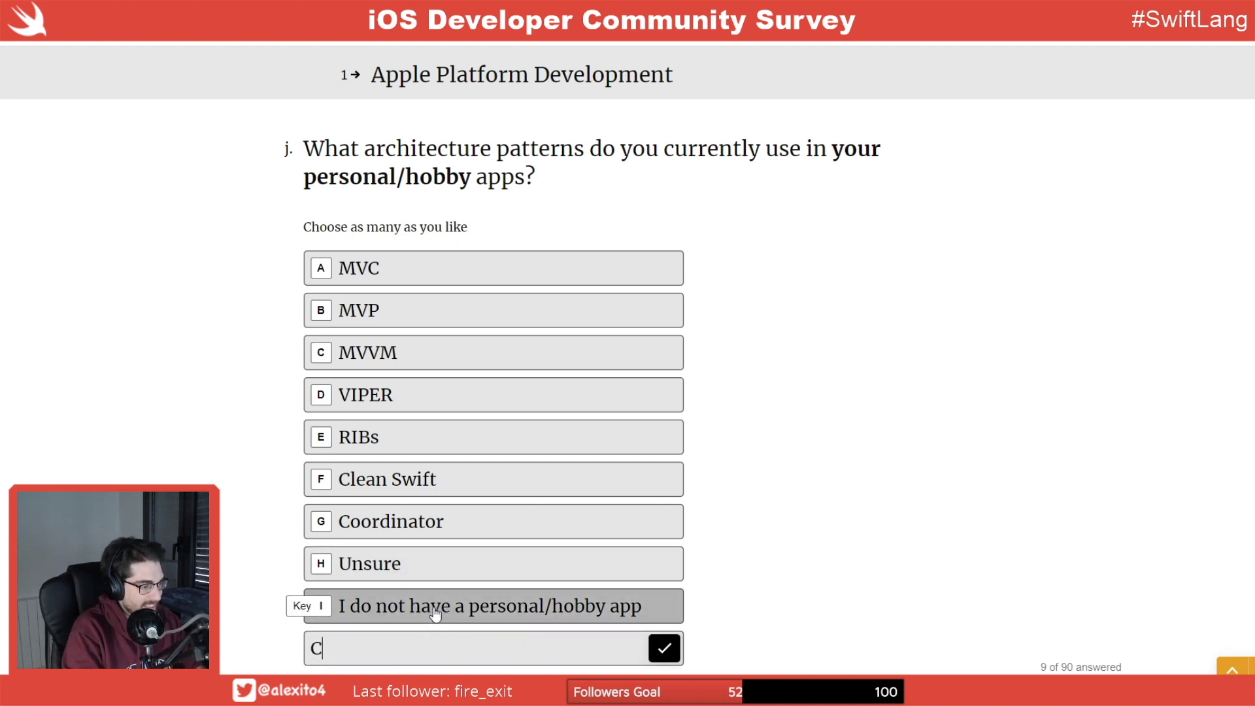
{"action": "type", "text": "omposable Architecture"}
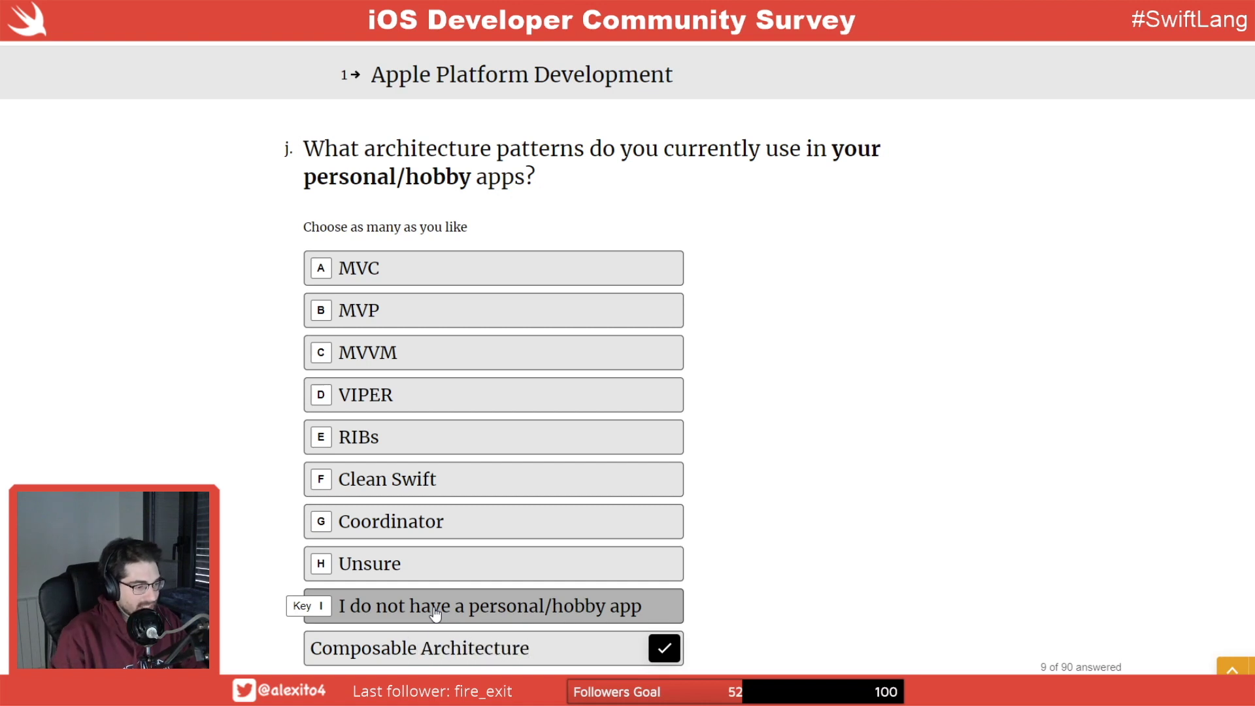
{"action": "left_click", "coordinate": [669, 654]}
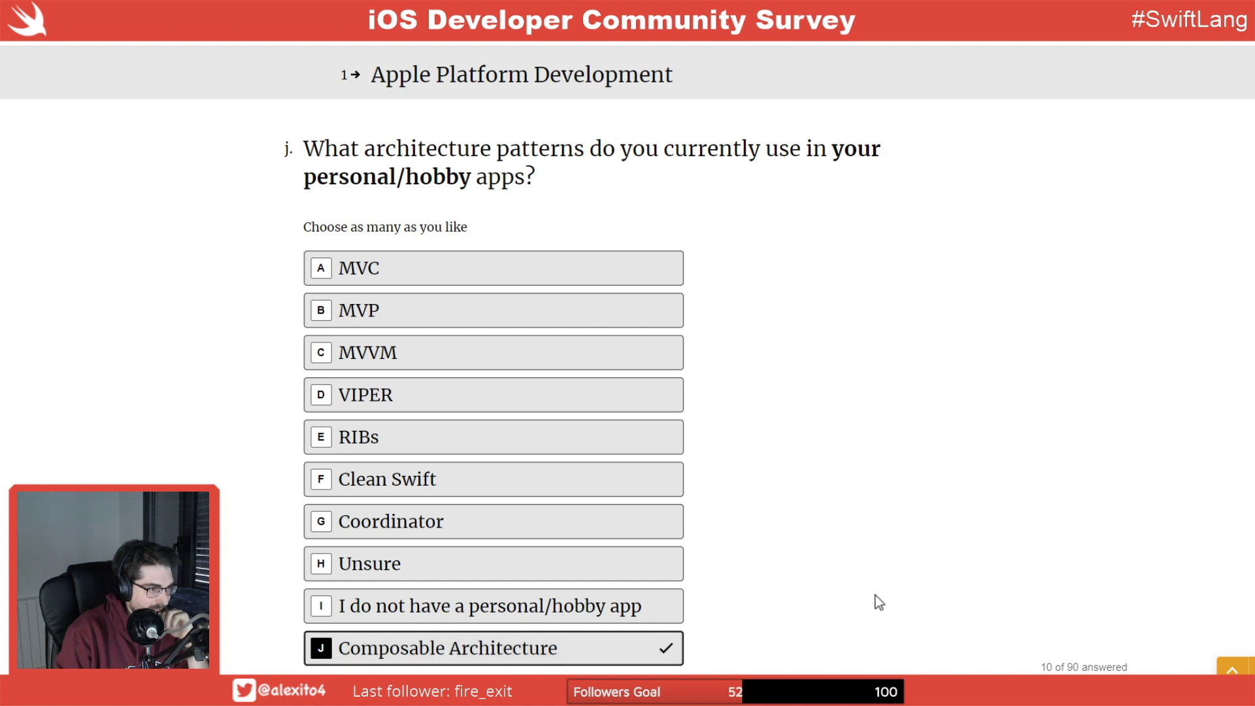
{"action": "scroll", "coordinate": [878, 601], "scroll_direction": "down", "scroll_amount": 1}
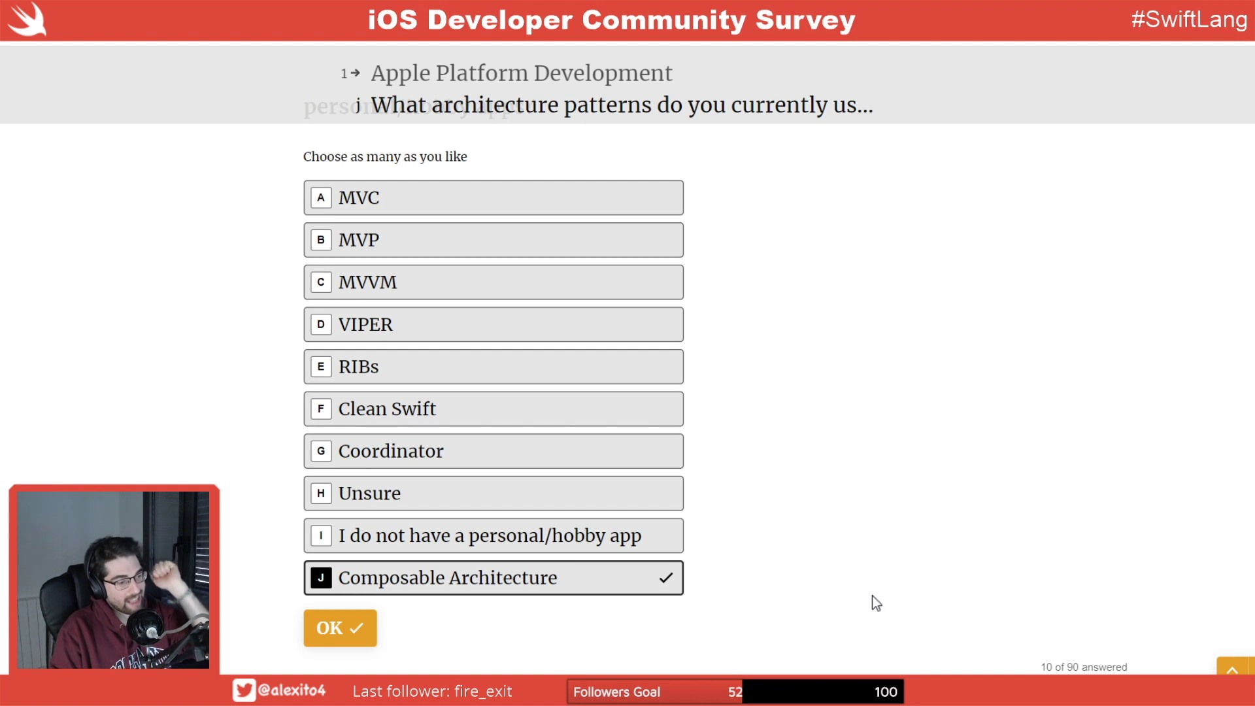
{"action": "scroll", "coordinate": [872, 587], "scroll_direction": "up", "scroll_amount": 1}
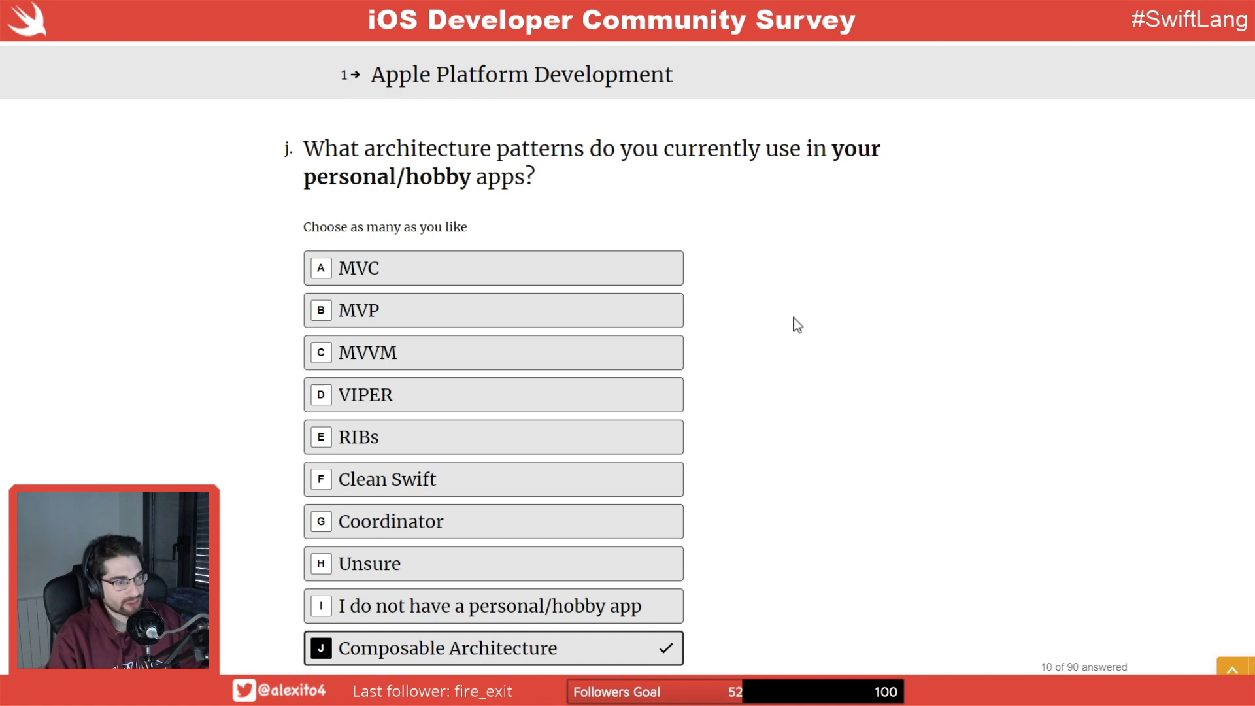
{"action": "scroll", "coordinate": [789, 448], "scroll_direction": "down", "scroll_amount": 1}
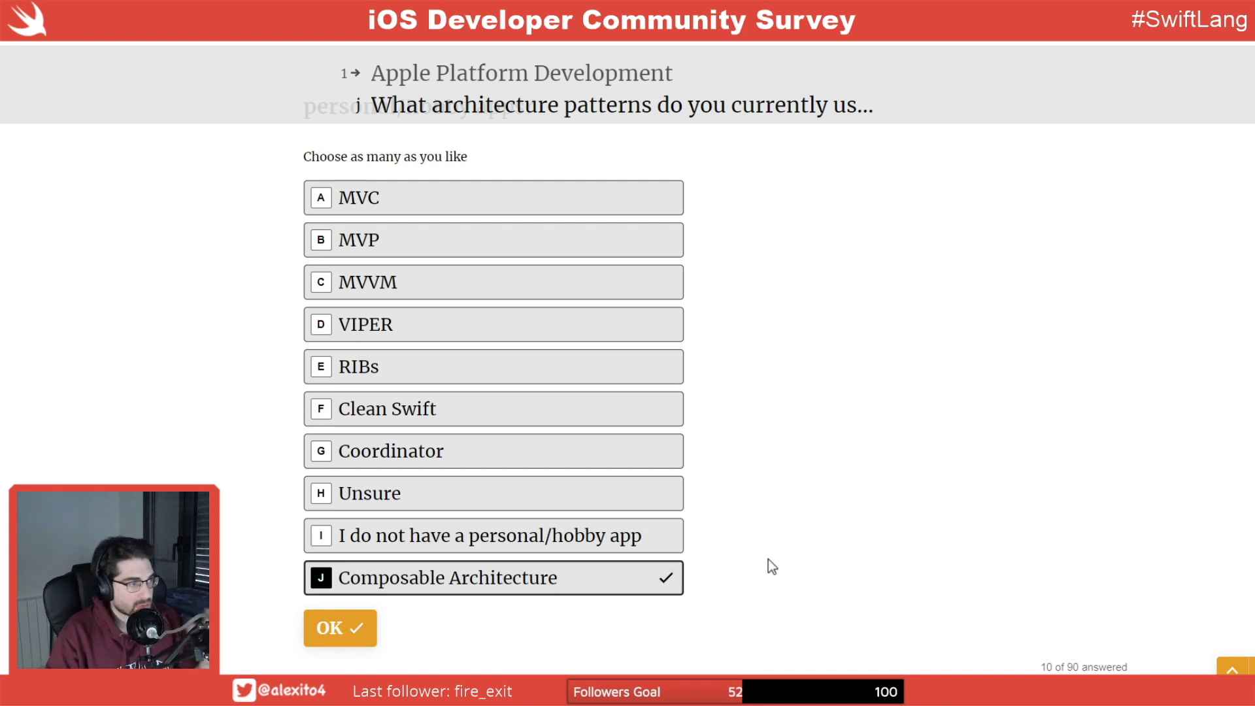
Search the web for "pointfree" in a new browser tab and open the episode collections on the Point-Free site.
{"action": "key", "text": "ctrl+t"}
{"action": "type", "text": "point"}
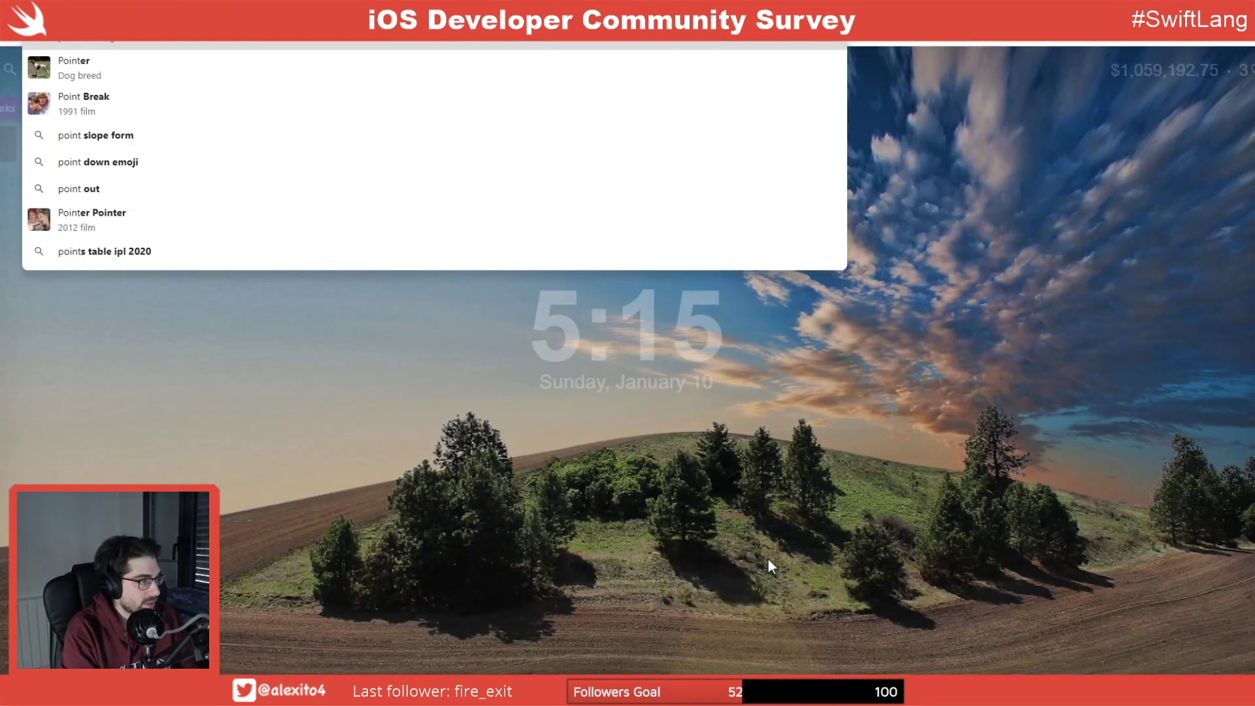
{"action": "type", "text": "free"}
{"action": "key", "text": "Return"}
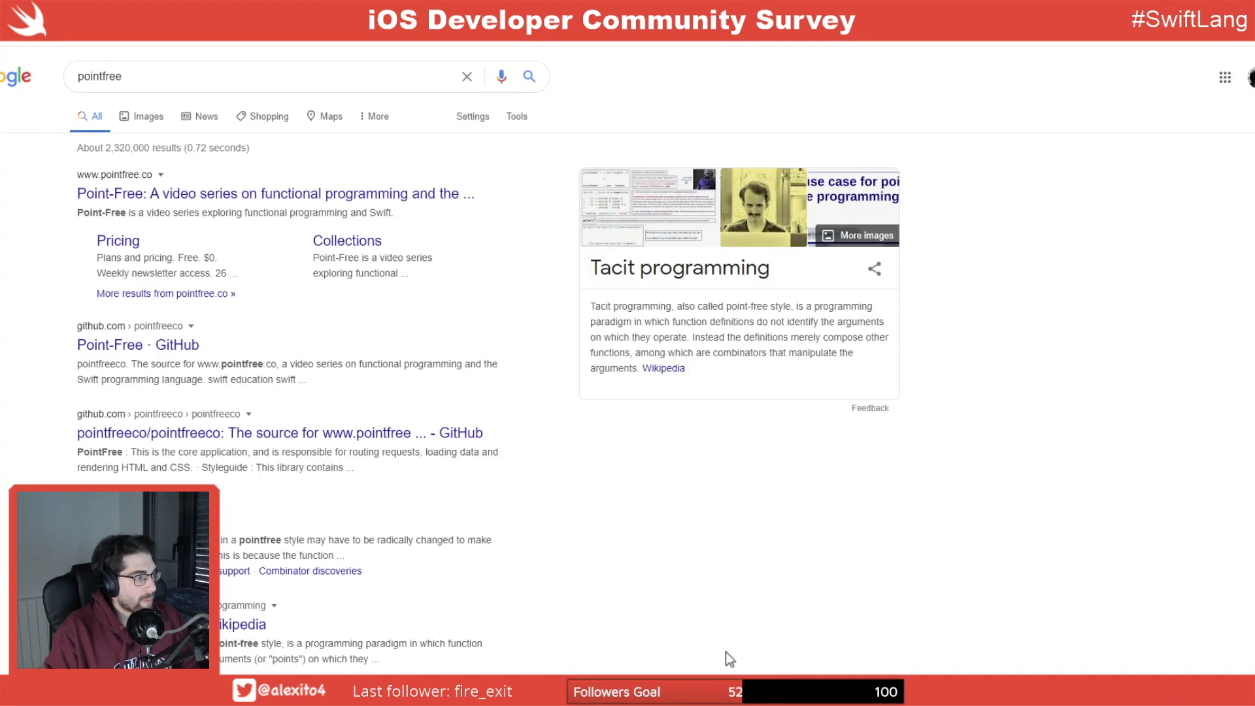
{"action": "left_click", "coordinate": [183, 196]}
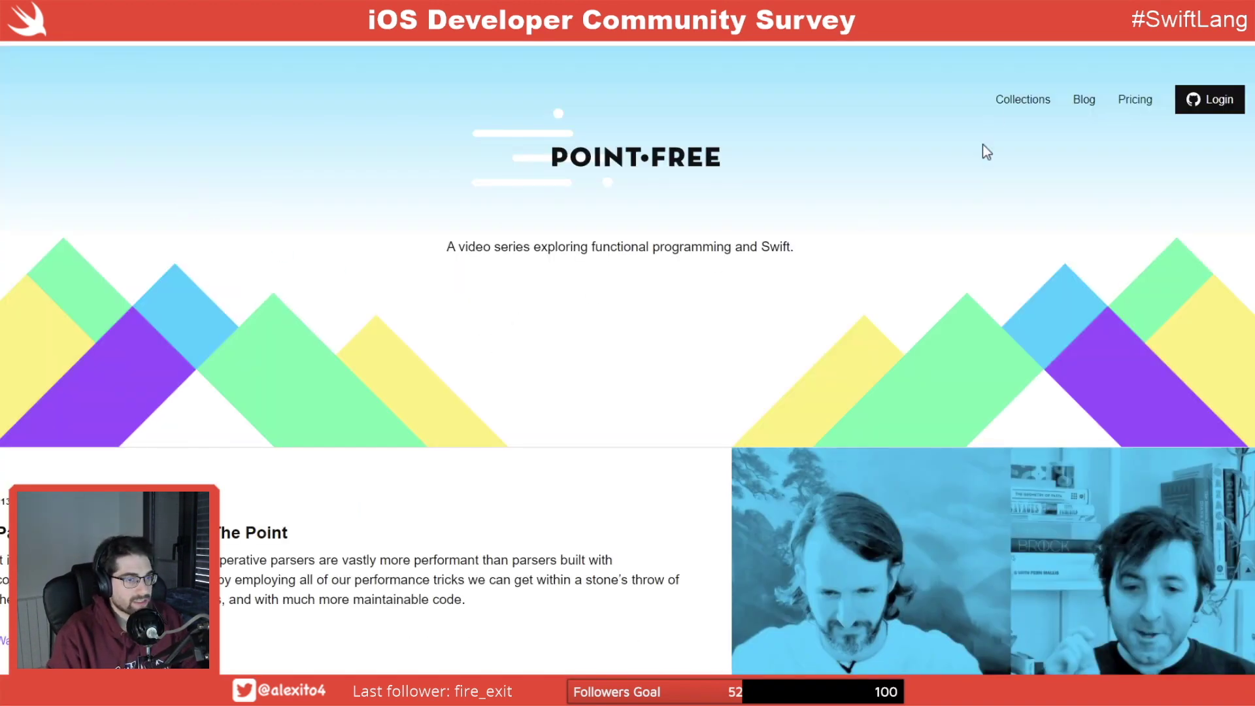
{"action": "left_click", "coordinate": [1003, 101]}
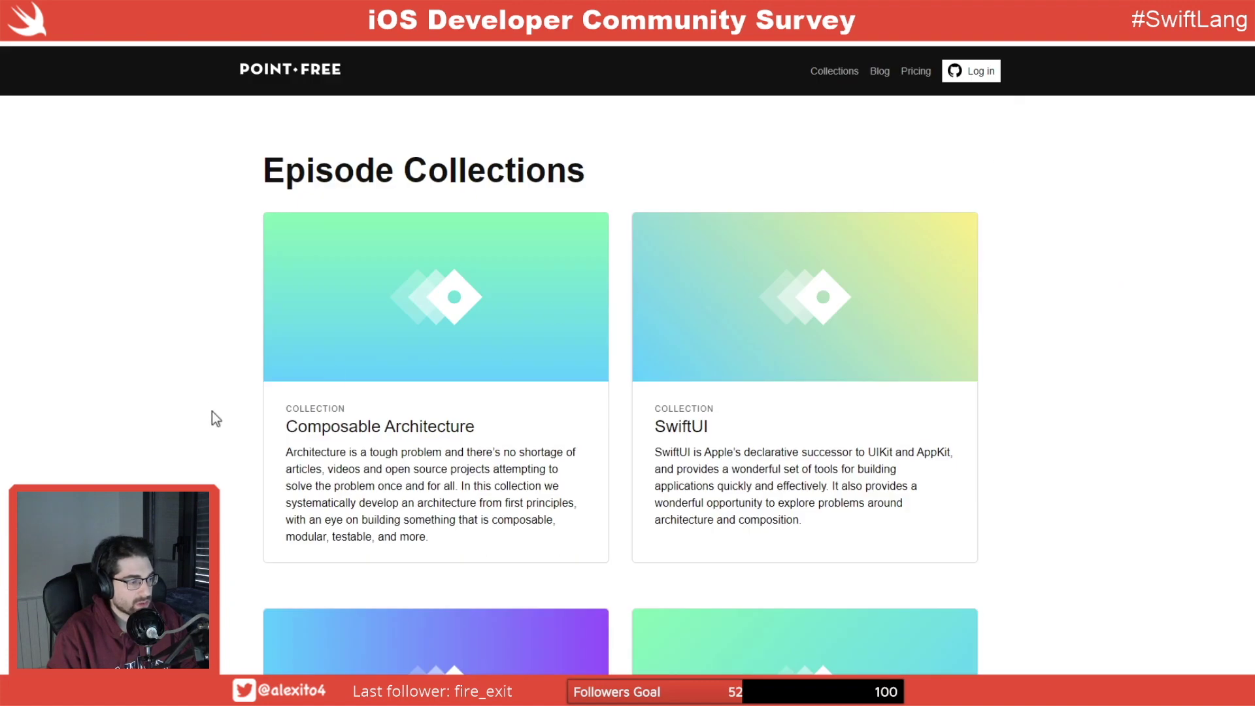
View Point-Free's Composable Architecture collection and the full Pointfree Composable Architecture playlist on the YouTube channel, returning to the survey.
{"action": "left_click", "coordinate": [346, 426]}
{"action": "scroll", "coordinate": [224, 429], "scroll_direction": "down", "scroll_amount": 3}
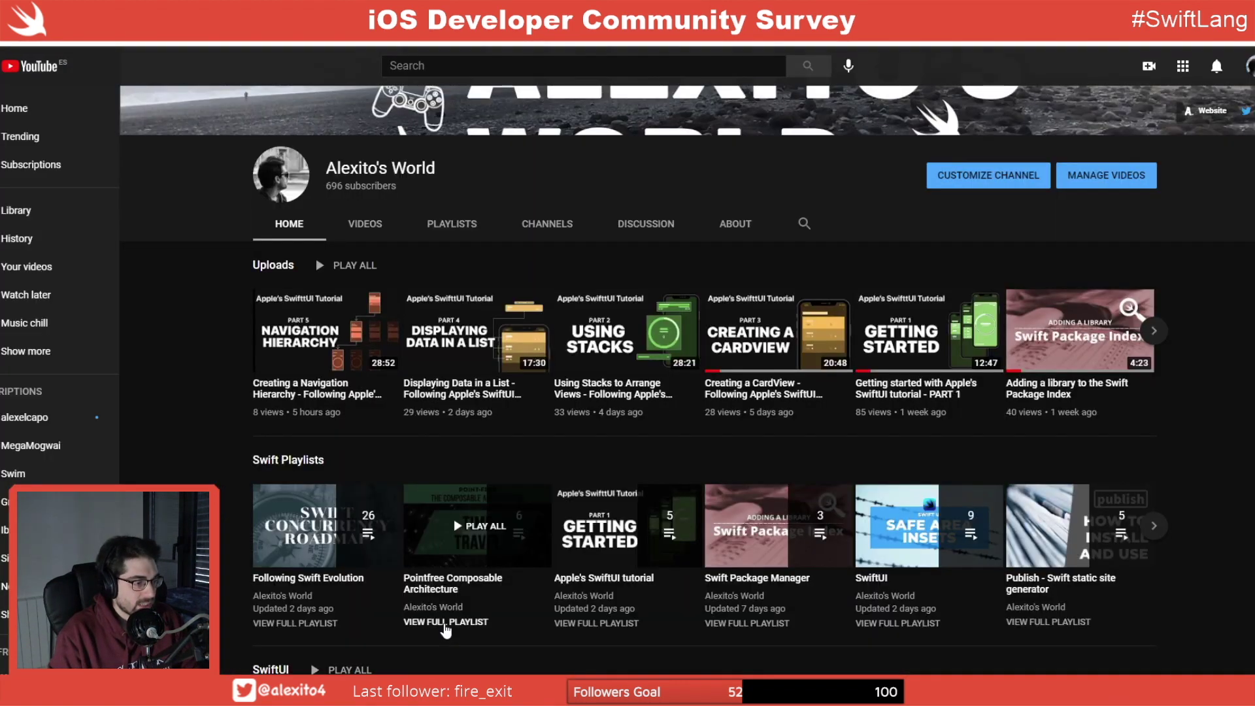
{"action": "left_click", "coordinate": [445, 623]}
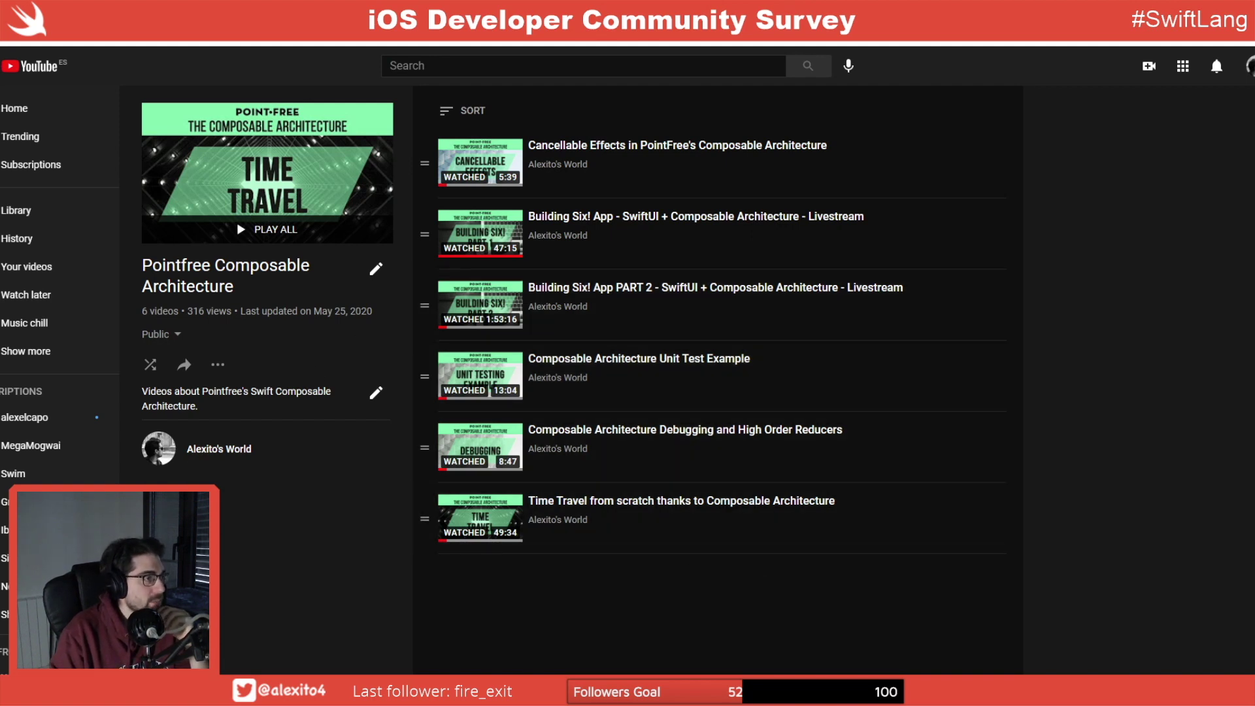
{"action": "key", "text": "alt+Tab"}
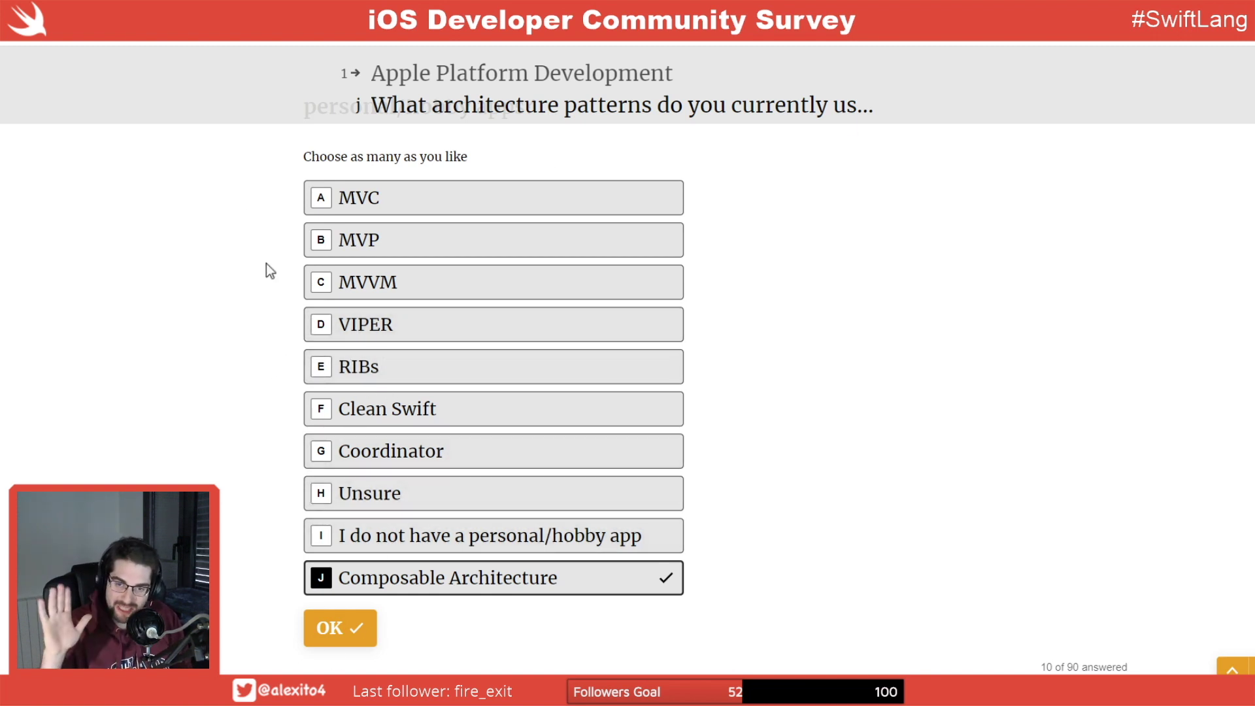
Submit the personal/hobby apps architecture answer and answer the business apps architecture question with MVVM and Coordinator.
{"action": "left_click", "coordinate": [340, 628]}
{"action": "scroll", "coordinate": [242, 540], "scroll_direction": "down", "scroll_amount": 3}
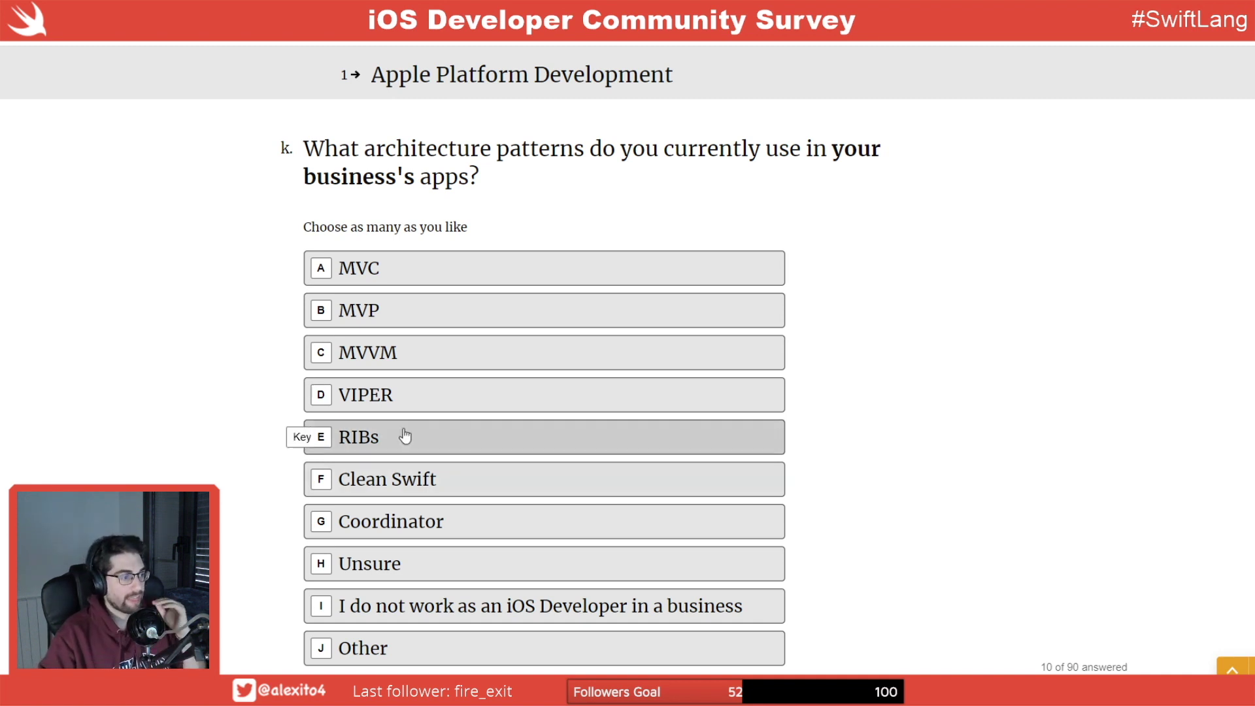
{"action": "left_click", "coordinate": [480, 359]}
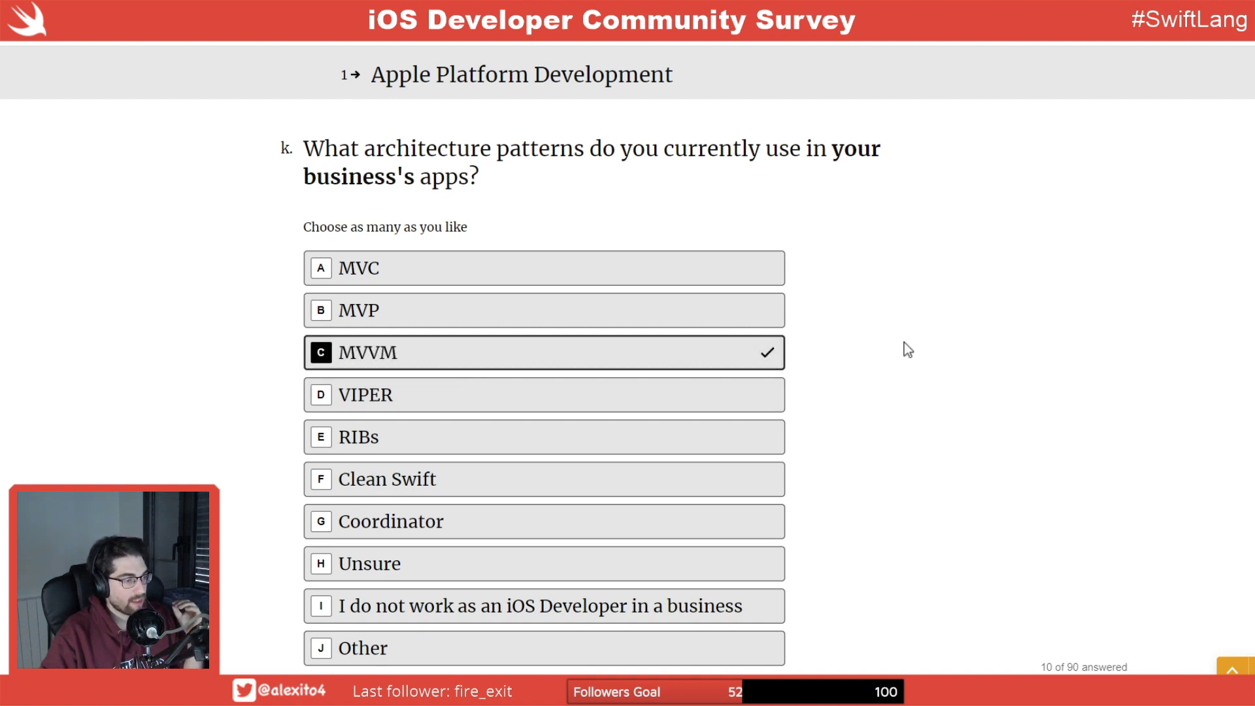
{"action": "scroll", "coordinate": [904, 343], "scroll_direction": "down", "scroll_amount": 1}
{"action": "left_click", "coordinate": [527, 461]}
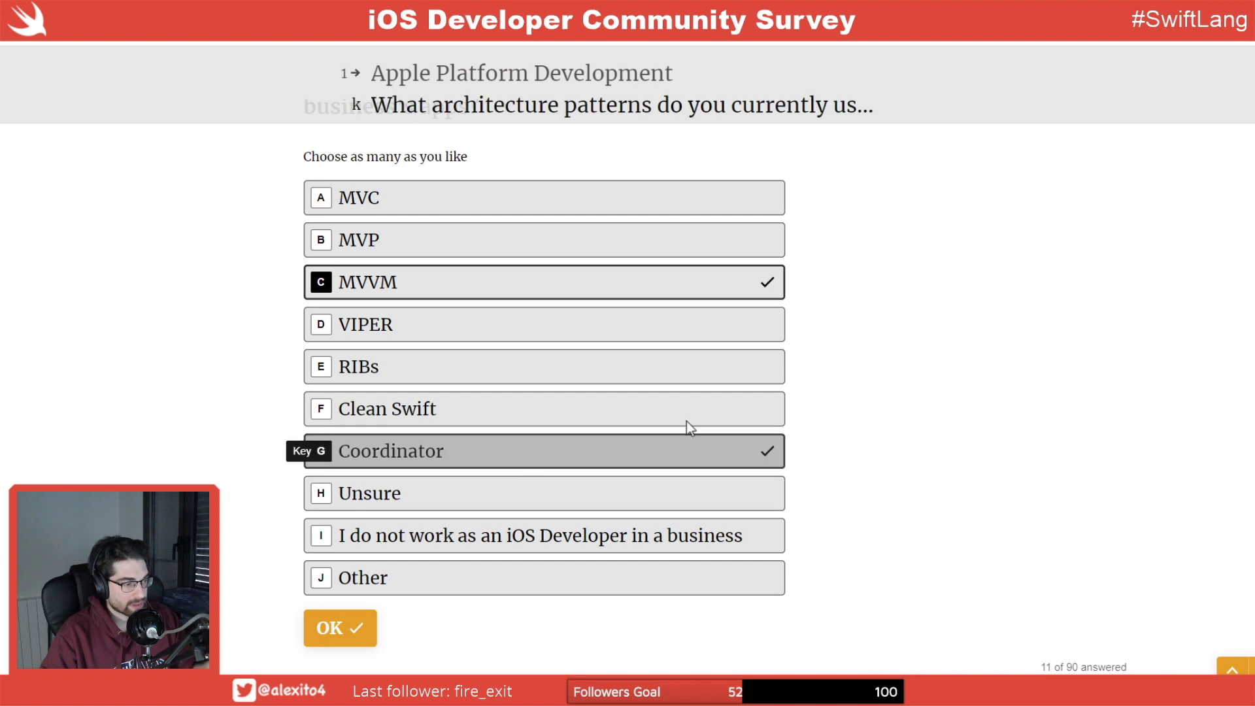
{"action": "scroll", "coordinate": [970, 371], "scroll_direction": "up", "scroll_amount": 1}
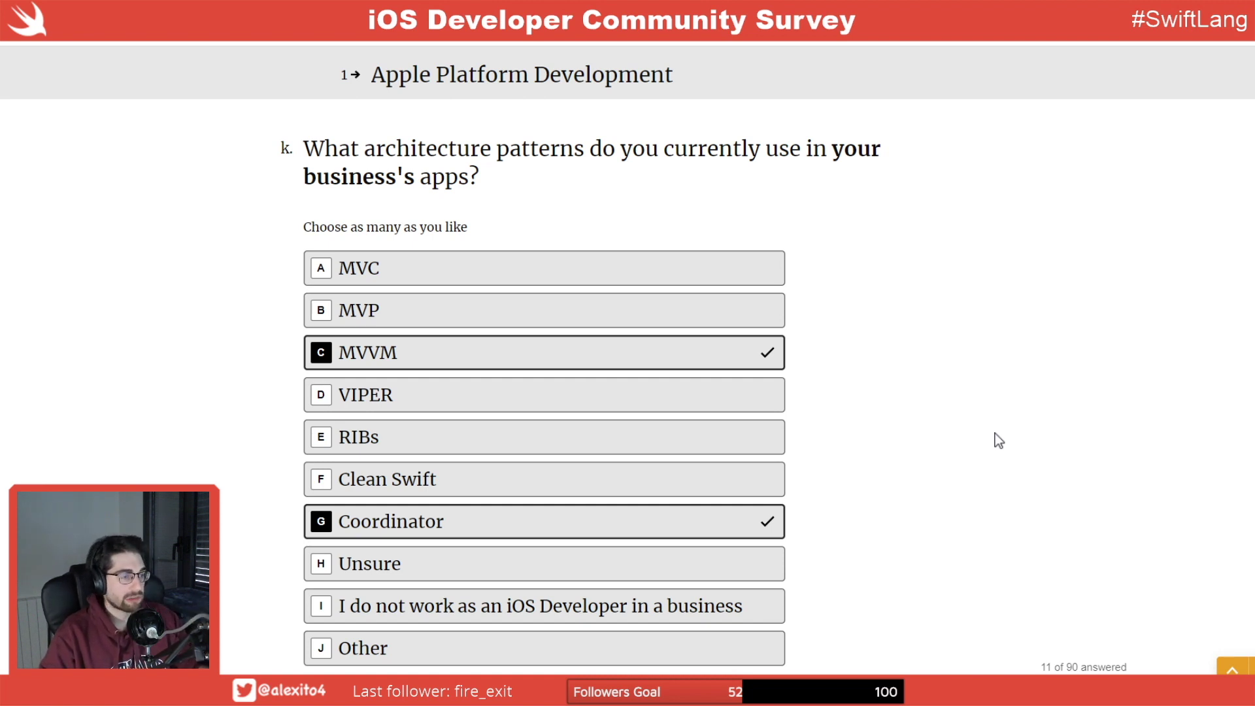
{"action": "scroll", "coordinate": [998, 439], "scroll_direction": "down", "scroll_amount": 1}
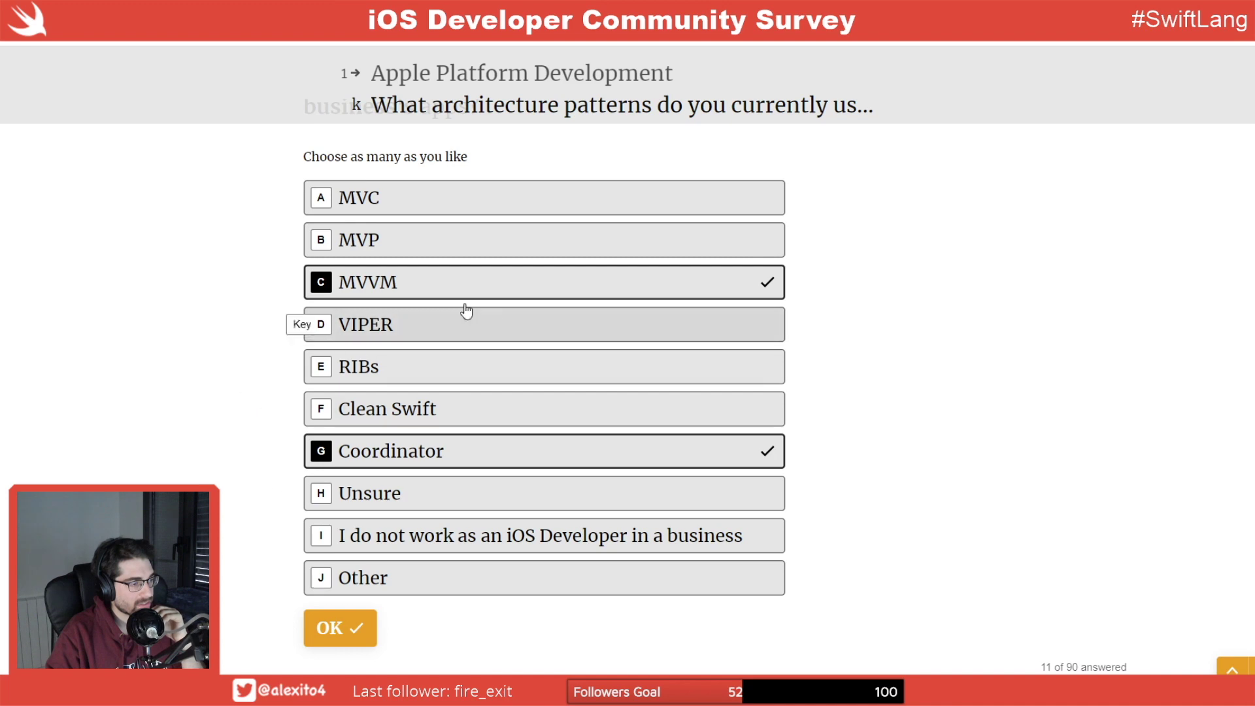
{"action": "left_click", "coordinate": [349, 631]}
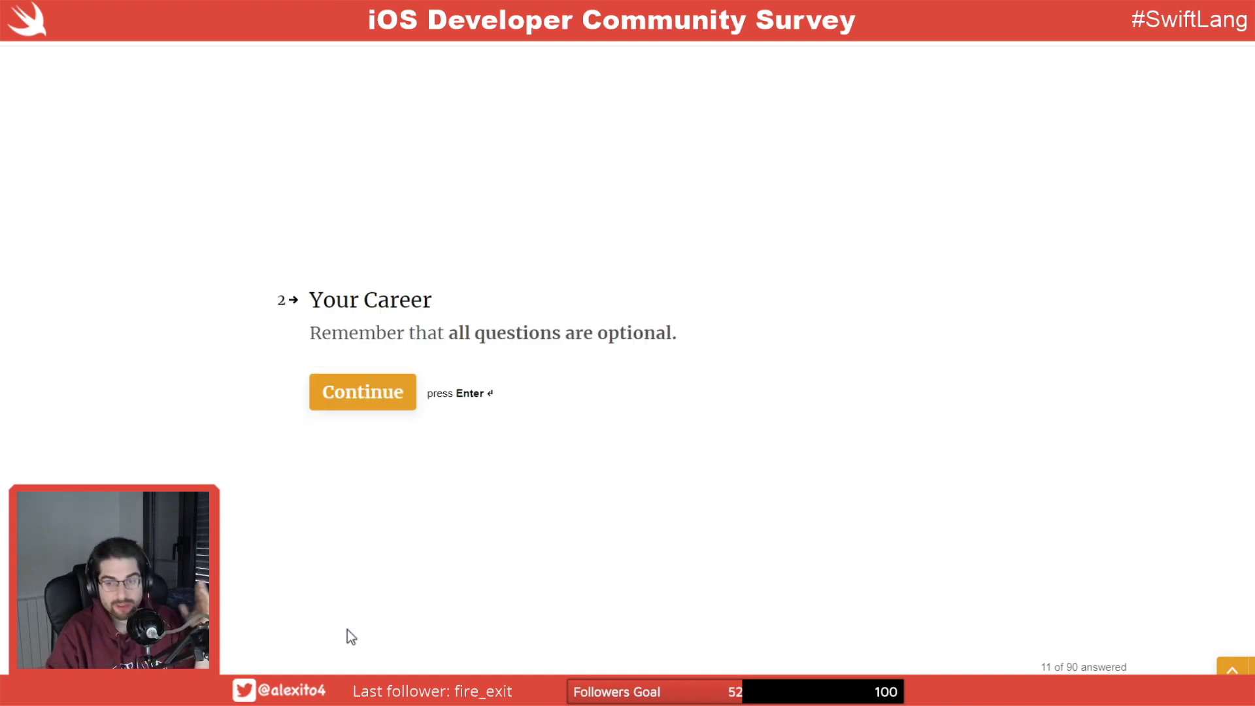
Start the Your Career section, answering "Between 10 and 15 years" for app creation involvement and "More than 500 people" for company size.
{"action": "left_click", "coordinate": [375, 404]}
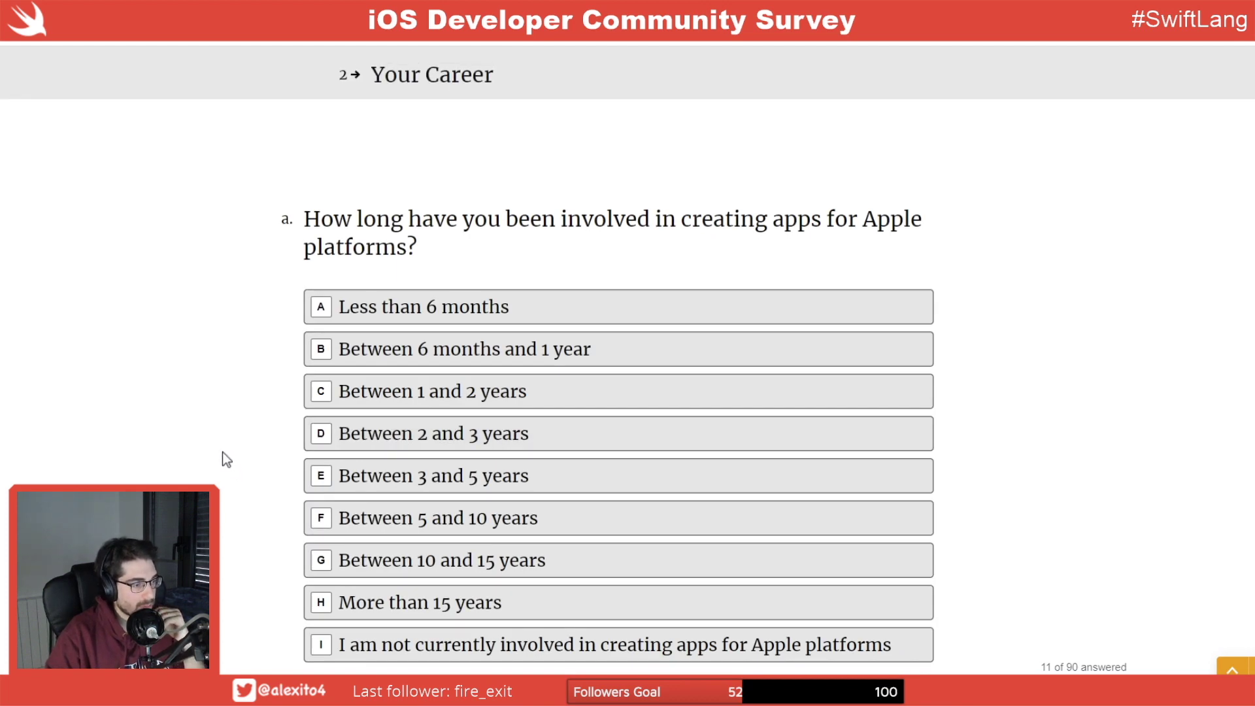
{"action": "left_click", "coordinate": [467, 562]}
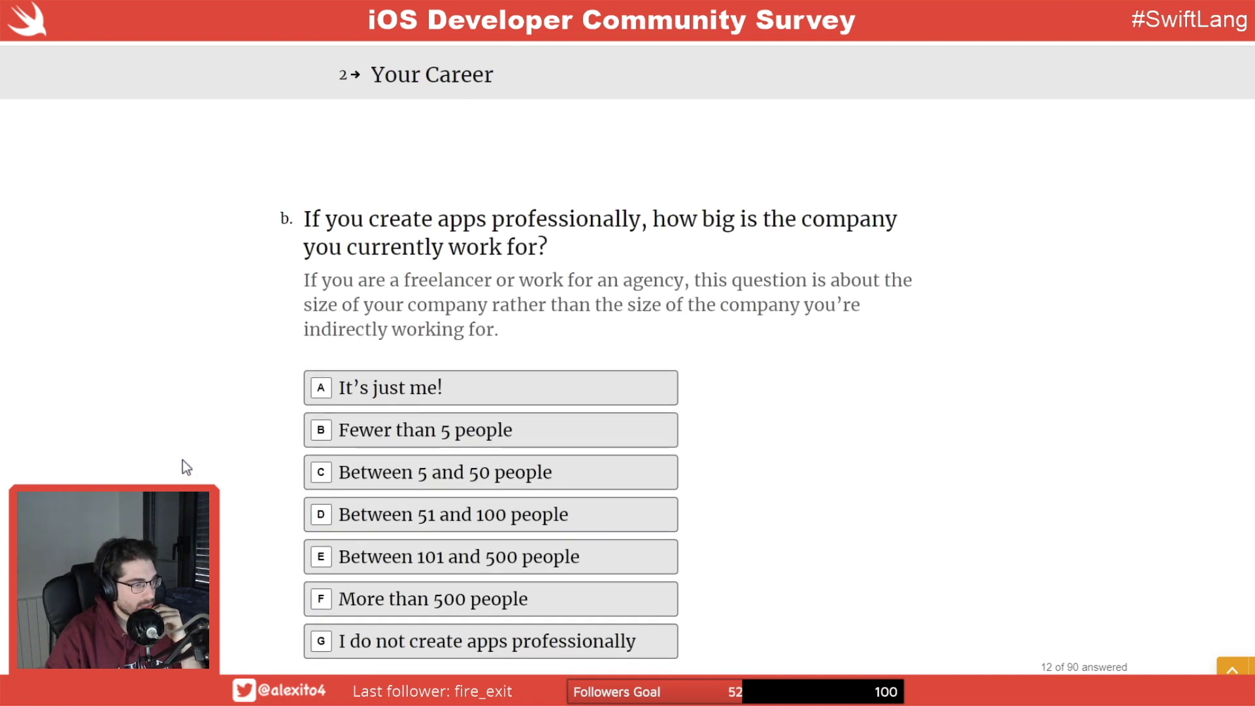
{"action": "left_click", "coordinate": [612, 606]}
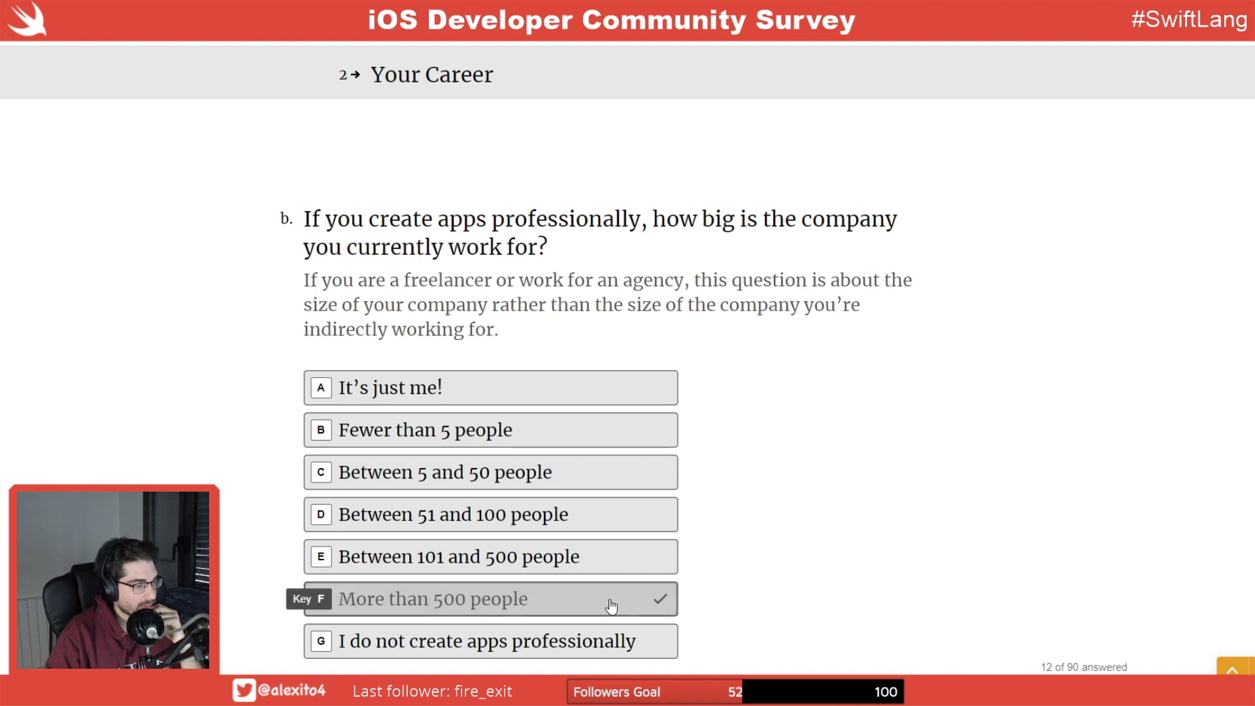